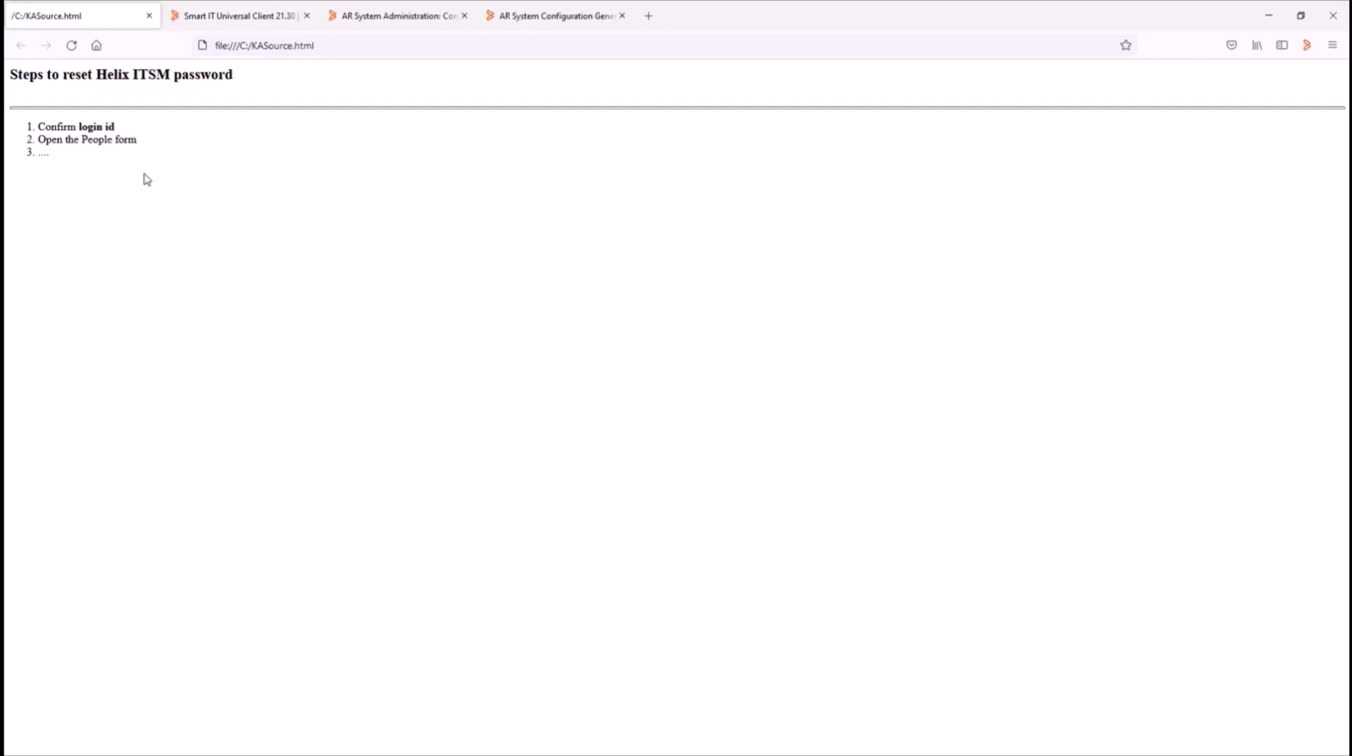
Step: Copy the entire "Steps to reset Helix ITSM password" content from the KASource.html page
{"action": "left_click_drag", "start_coordinate": [109, 169], "coordinate": [9, 70]}
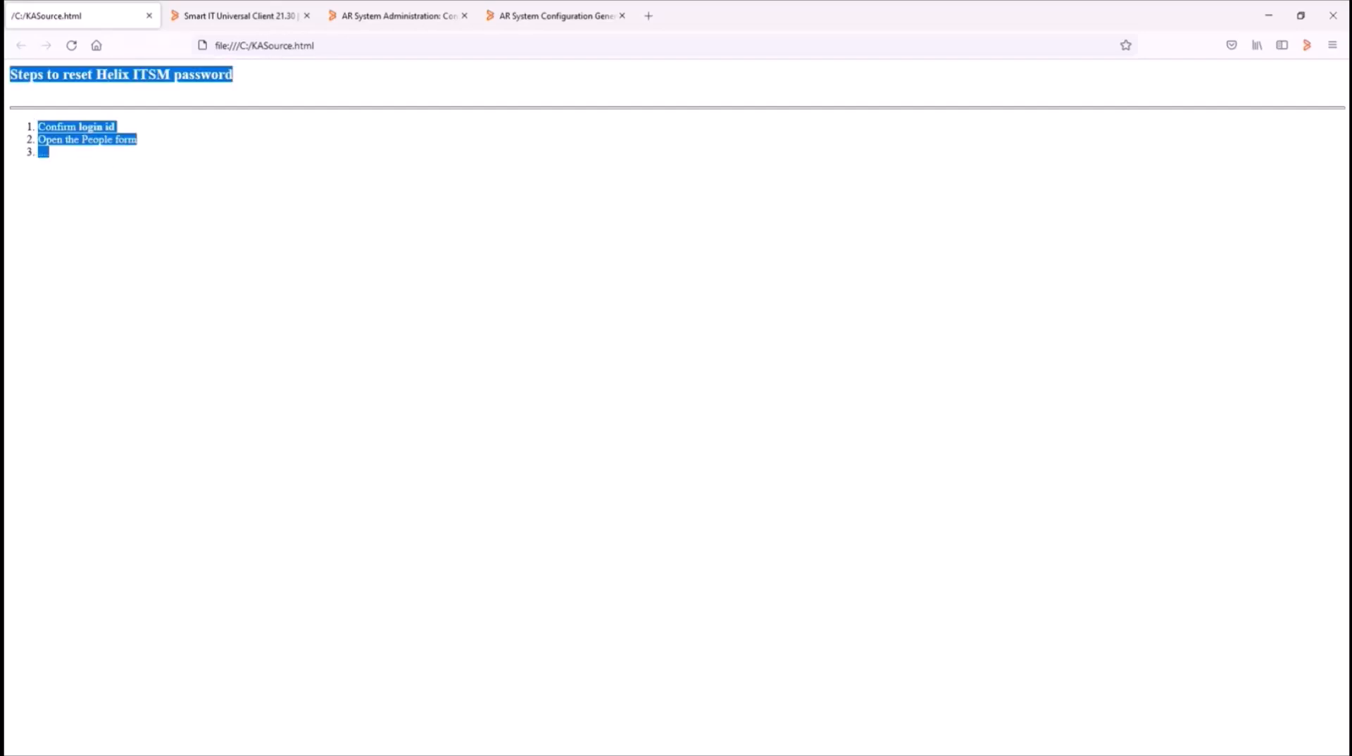
{"action": "right_click", "coordinate": [36, 80]}
{"action": "left_click", "coordinate": [66, 99]}
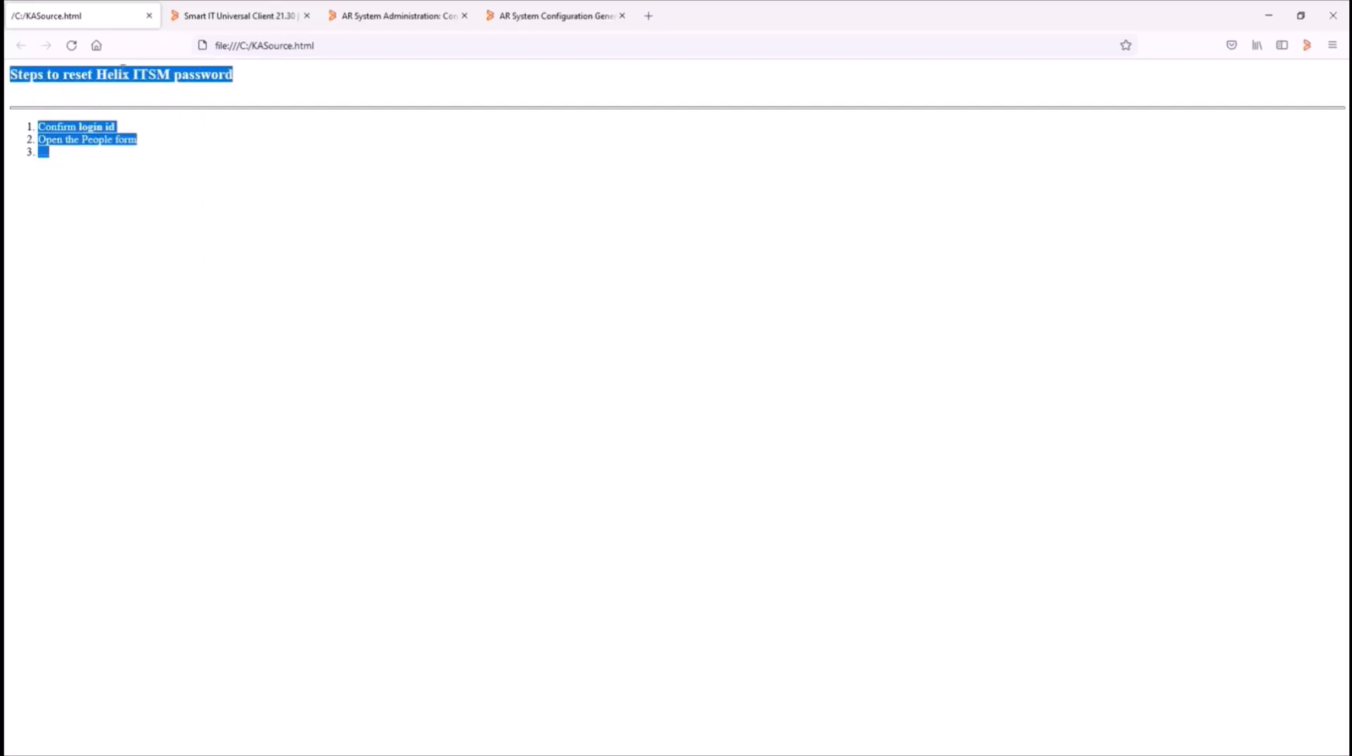
Step: In Smart IT, start a new knowledge article based on the Reference template
{"action": "left_click", "coordinate": [214, 21]}
{"action": "left_click", "coordinate": [527, 79]}
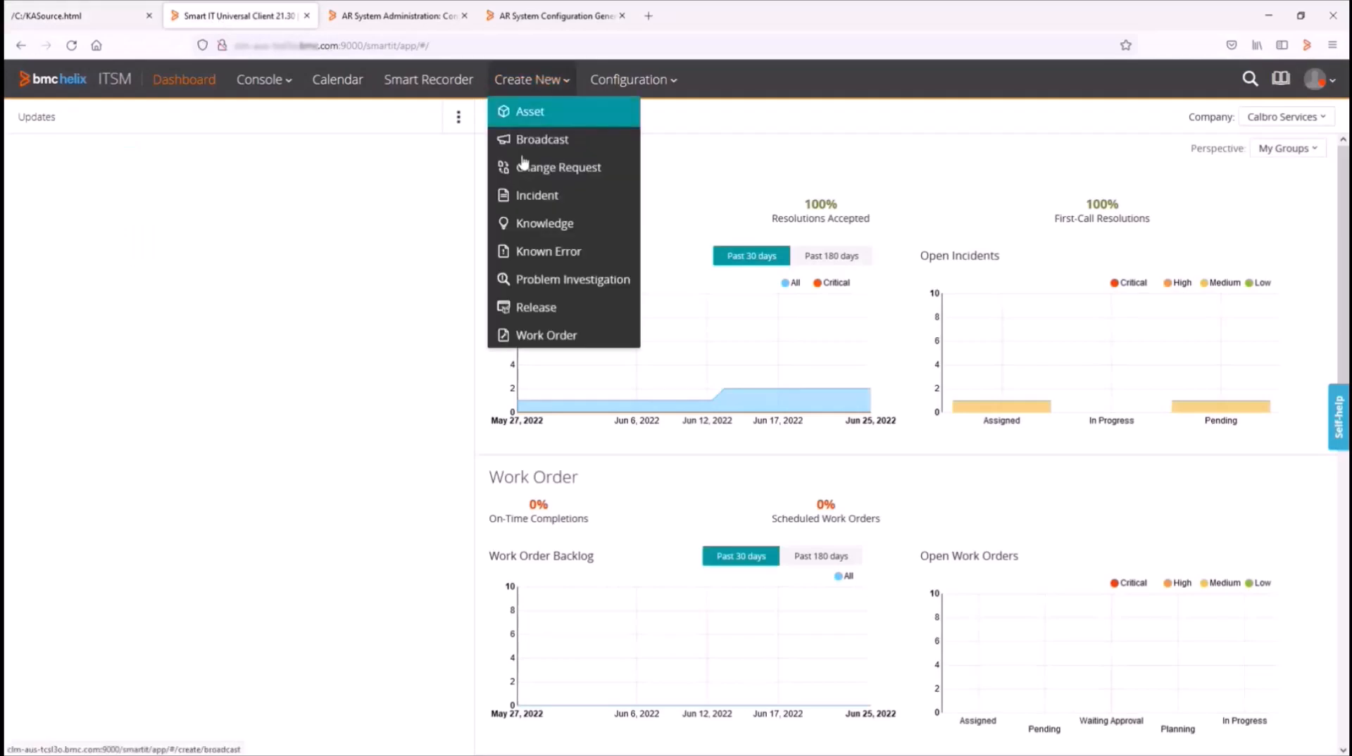
{"action": "left_click", "coordinate": [530, 223]}
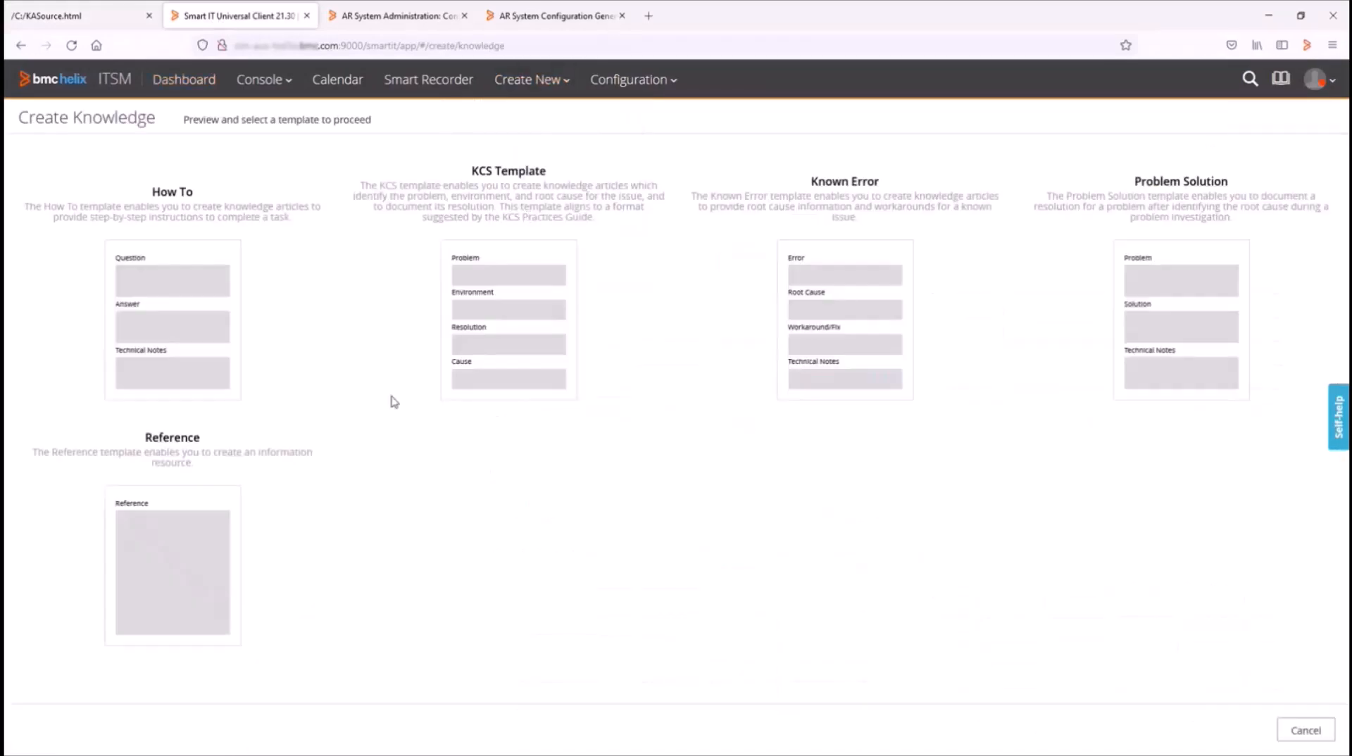
{"action": "left_click", "coordinate": [199, 528]}
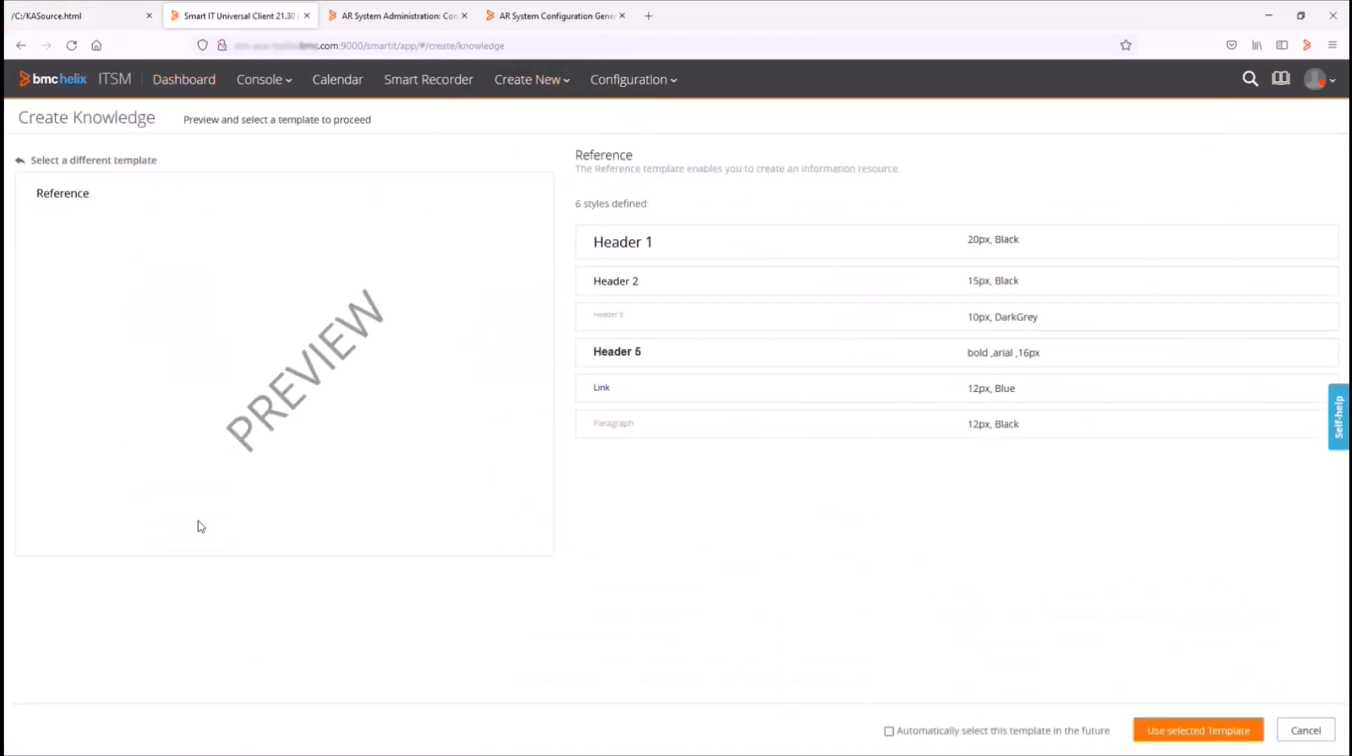
{"action": "left_click", "coordinate": [1178, 728]}
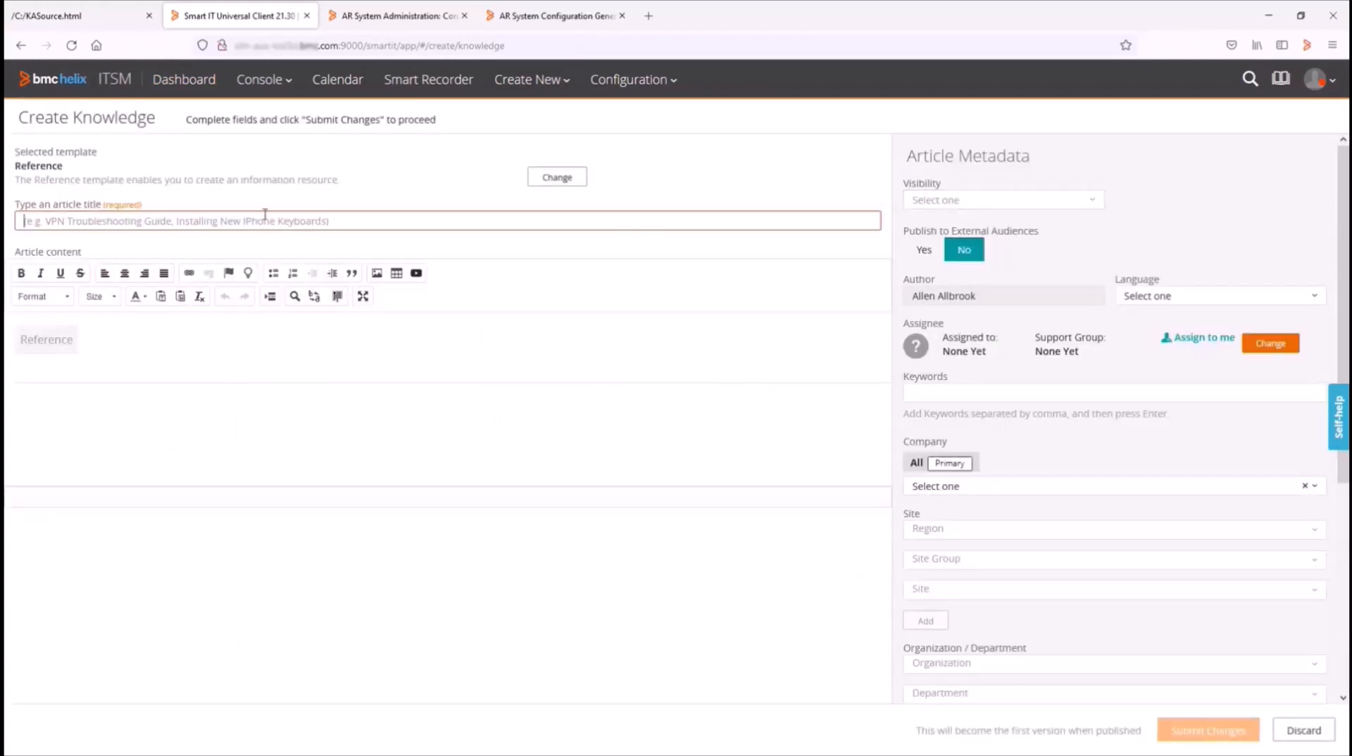
Step: Title the article "Test JSOUP", paste the copied steps into its Reference section and try to submit it
{"action": "left_click", "coordinate": [265, 214]}
{"action": "type", "text": "Test JSOUP"}
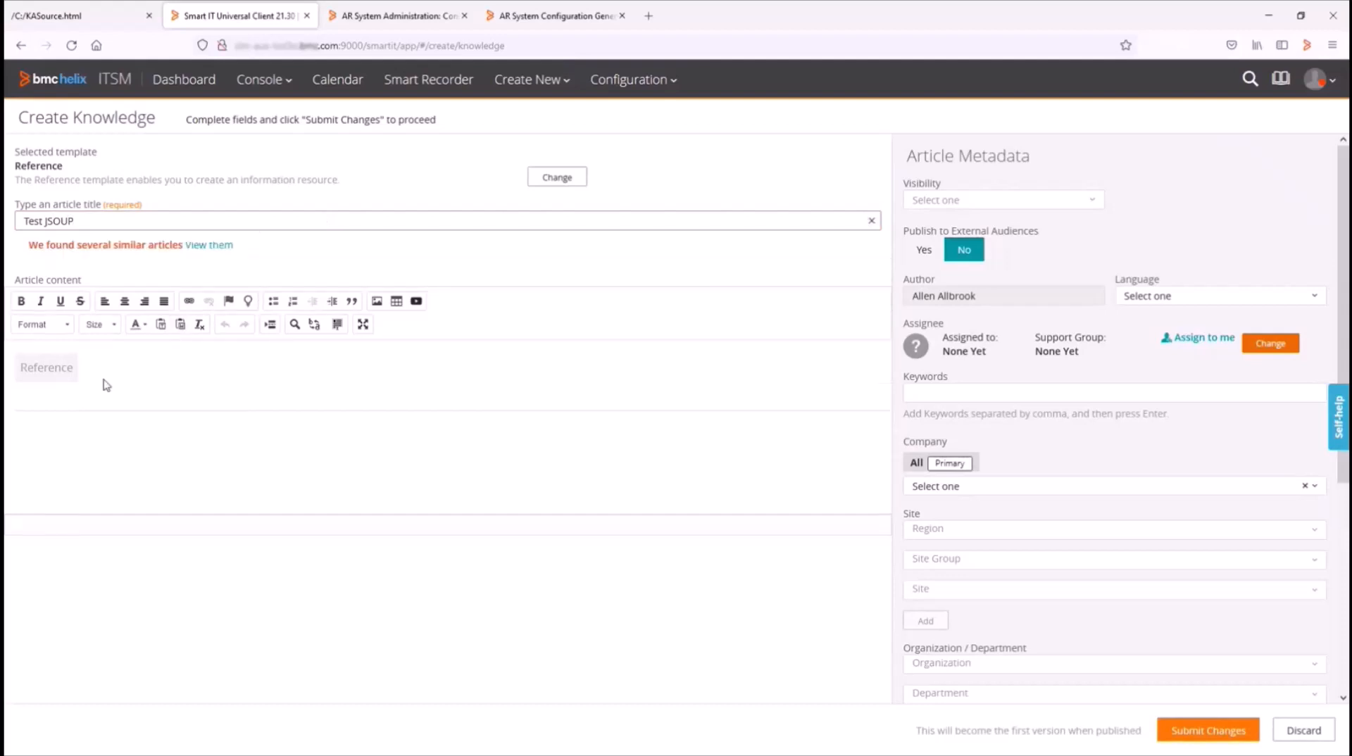
{"action": "left_click", "coordinate": [65, 399]}
{"action": "key", "text": "ctrl+v"}
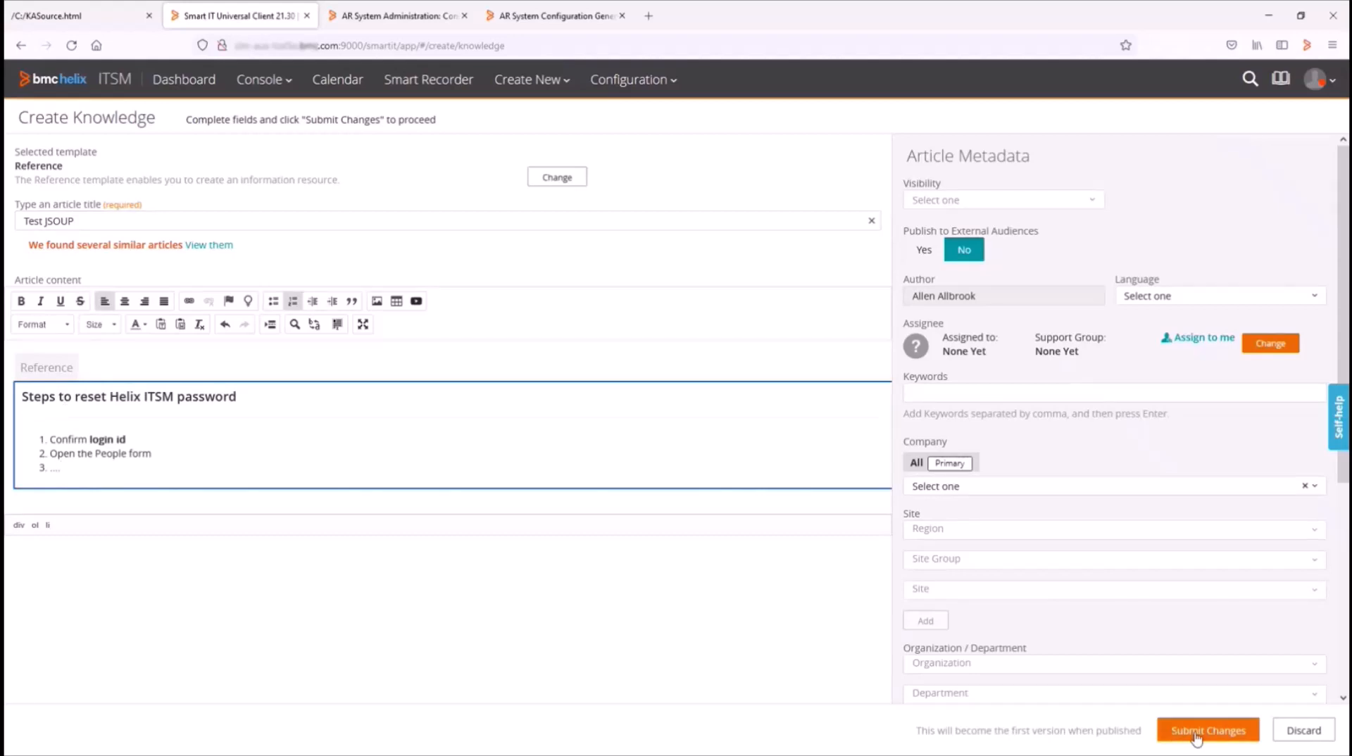
{"action": "left_click", "coordinate": [1195, 737]}
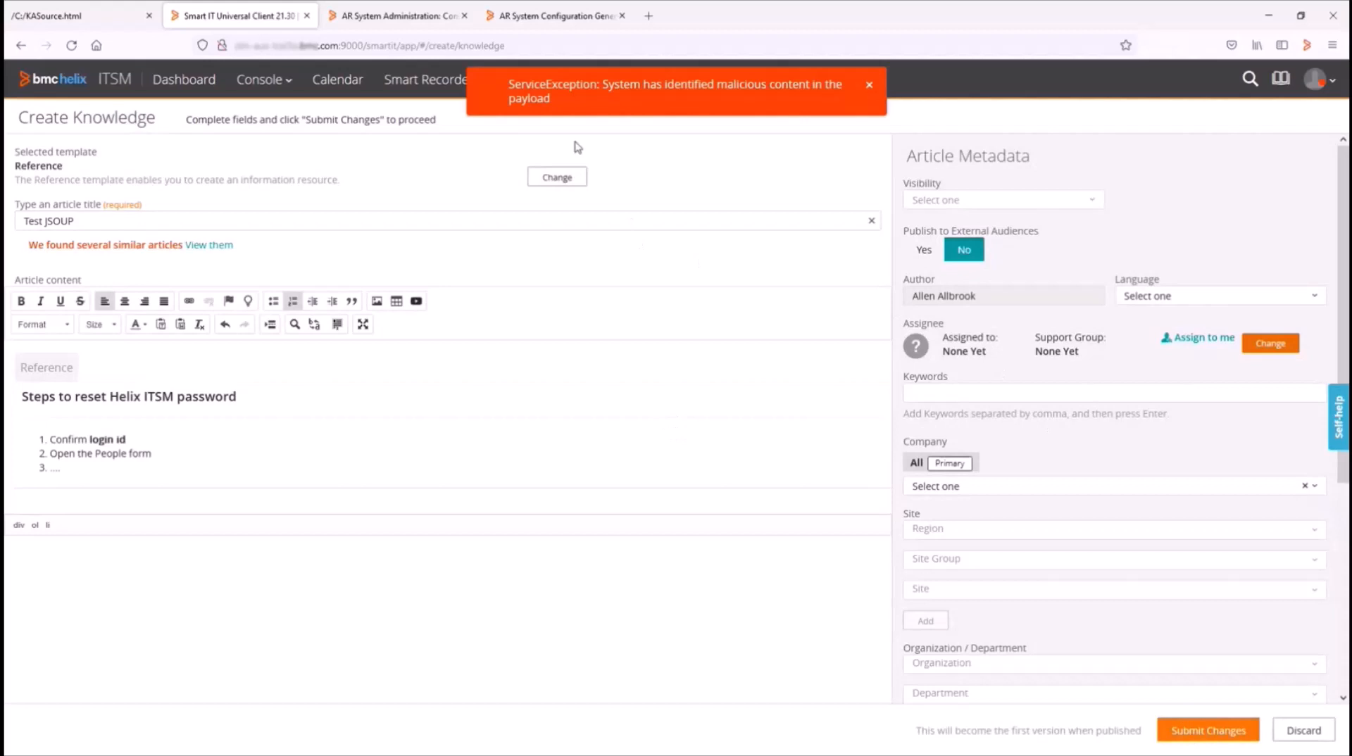
Step: In AR System Configuration Generic UI, load the com.bmc.arsys.smartit component settings and find the jsoup entries
{"action": "left_click", "coordinate": [555, 15]}
{"action": "left_click", "coordinate": [512, 114]}
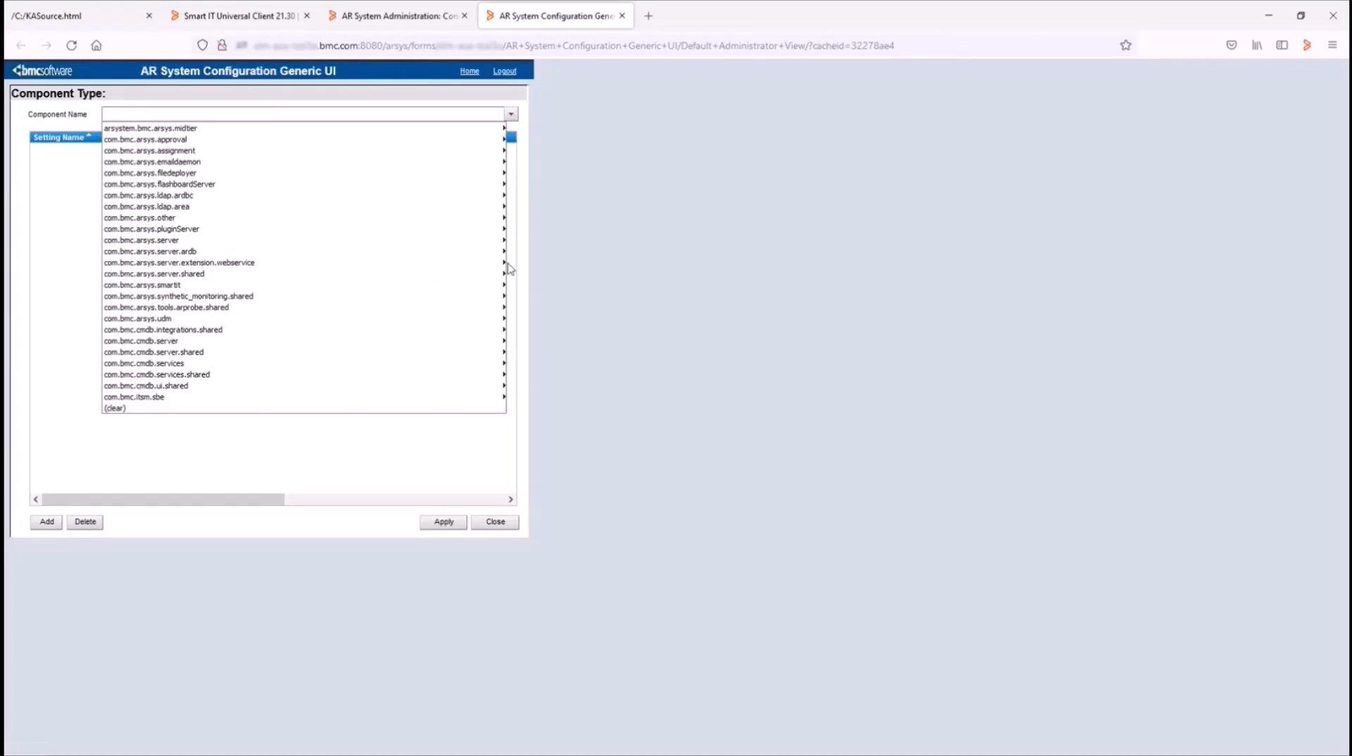
{"action": "left_click", "coordinate": [524, 288]}
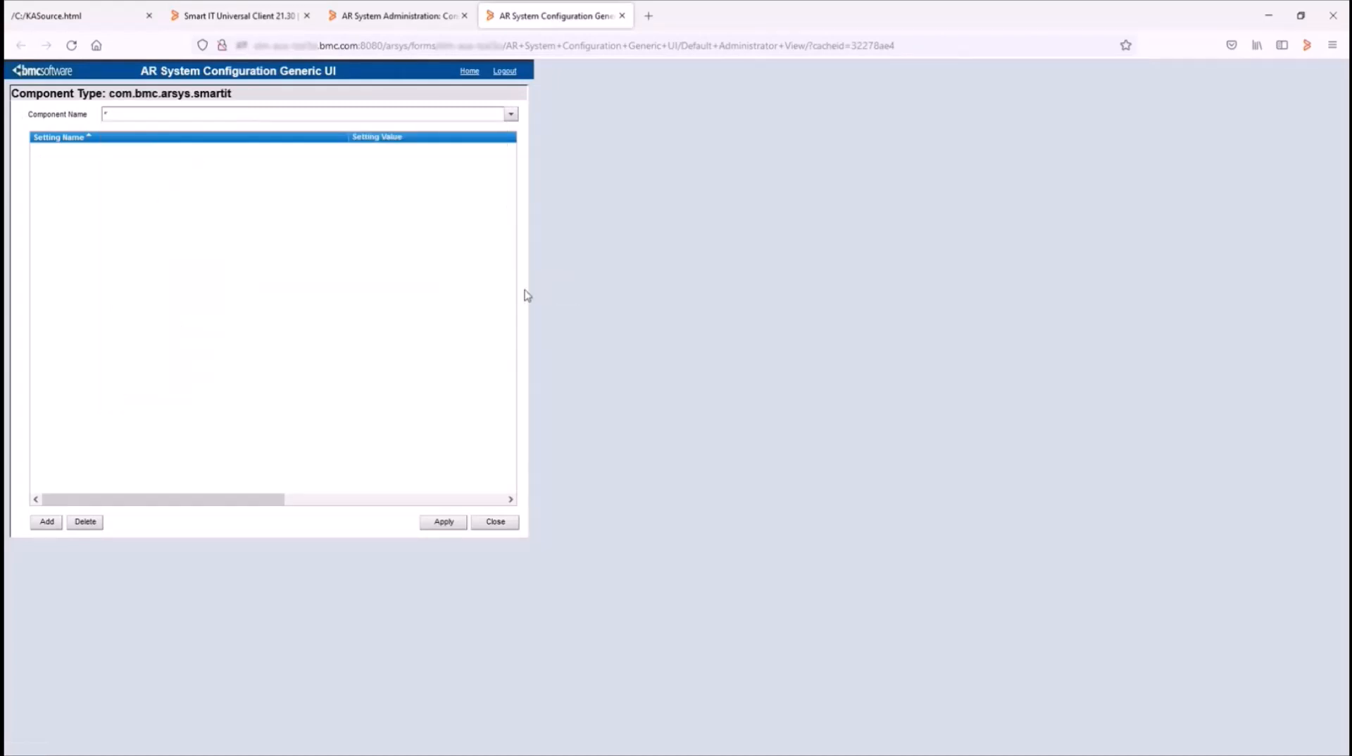
{"action": "scroll", "coordinate": [509, 392], "scroll_direction": "down", "scroll_amount": 15}
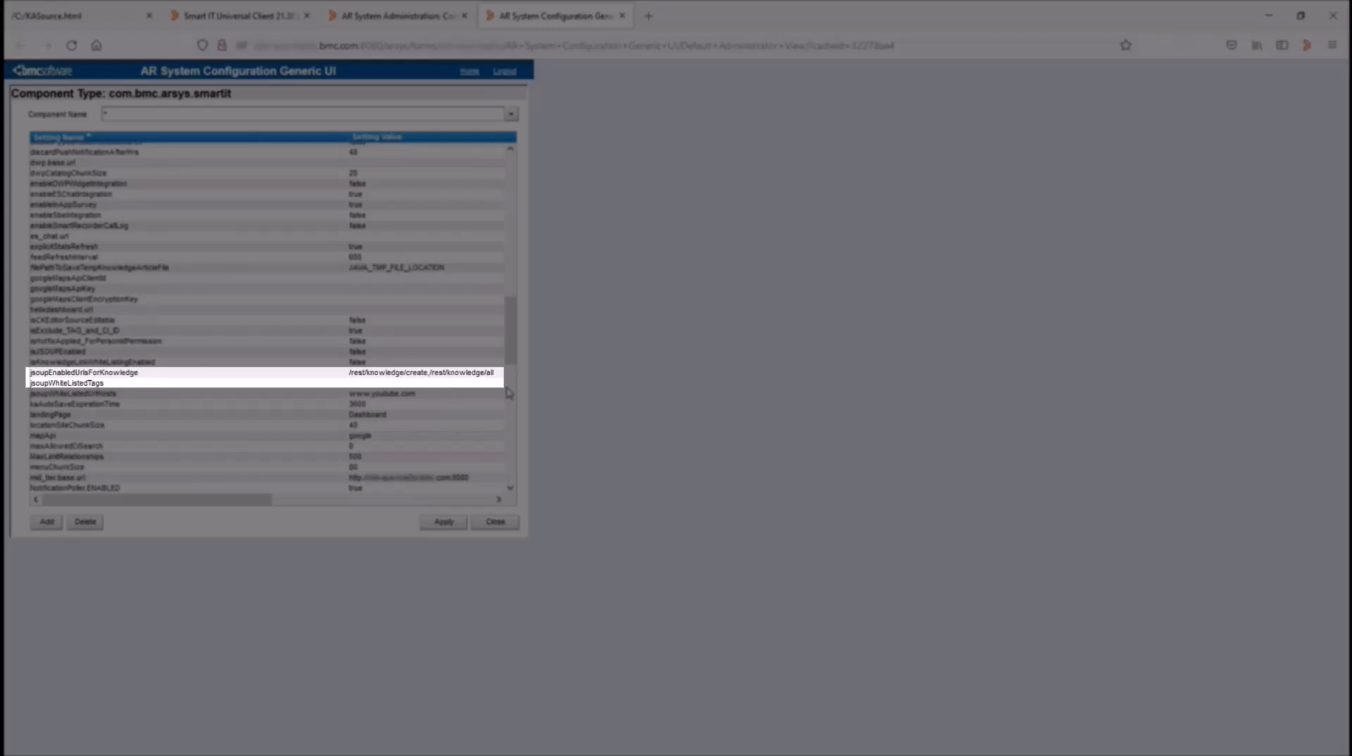
Step: Remove /rest/knowledge/create from jsoupEnabledUrlsForKnowledge, leaving /rest/knowledge/all, and apply the change
{"action": "left_click", "coordinate": [428, 371]}
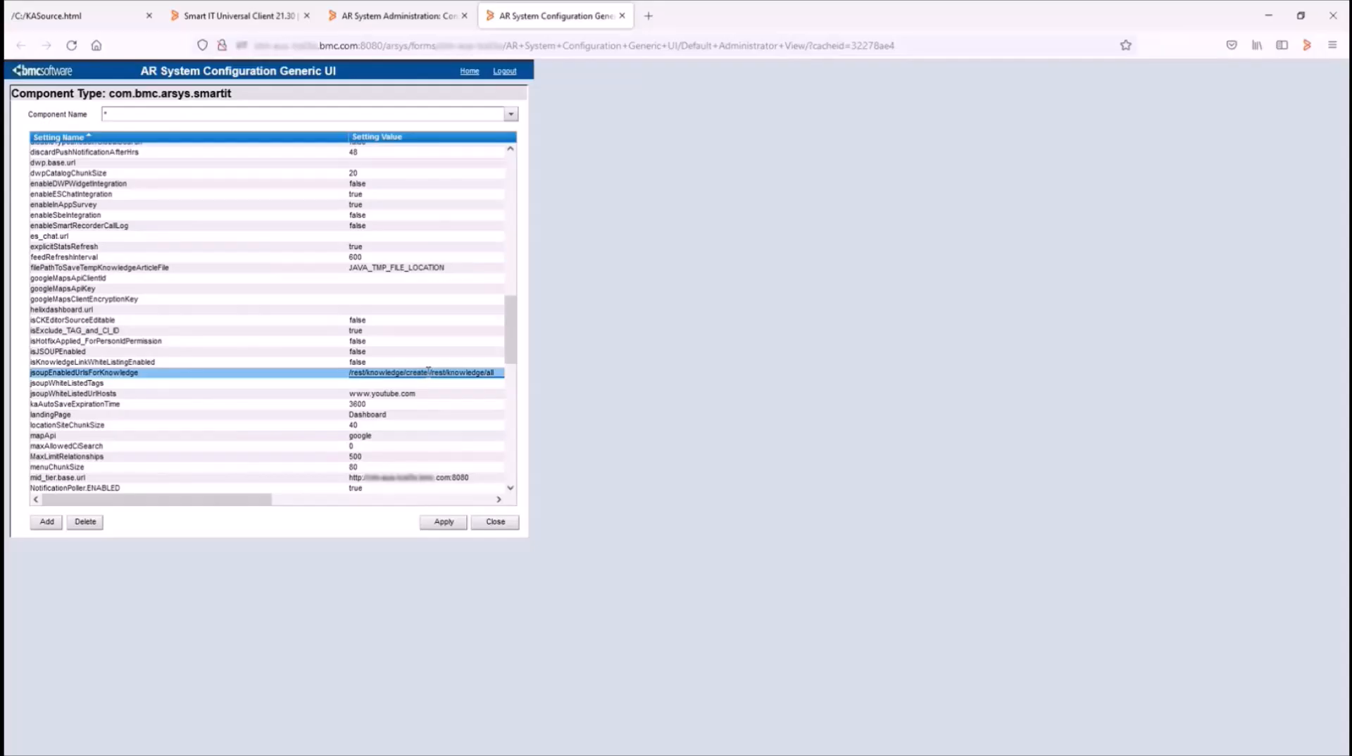
{"action": "left_click_drag", "start_coordinate": [428, 372], "coordinate": [328, 371]}
{"action": "key", "text": "BackSpace"}
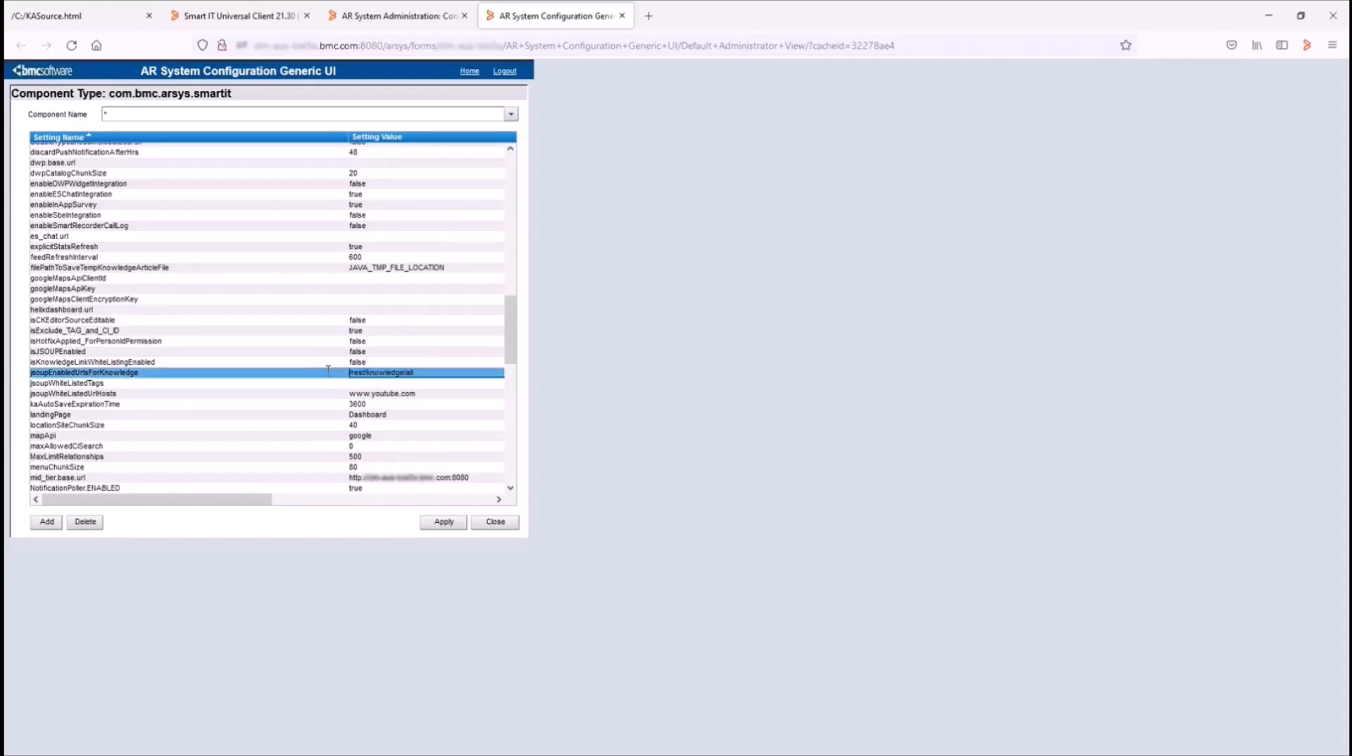
{"action": "left_click", "coordinate": [443, 522]}
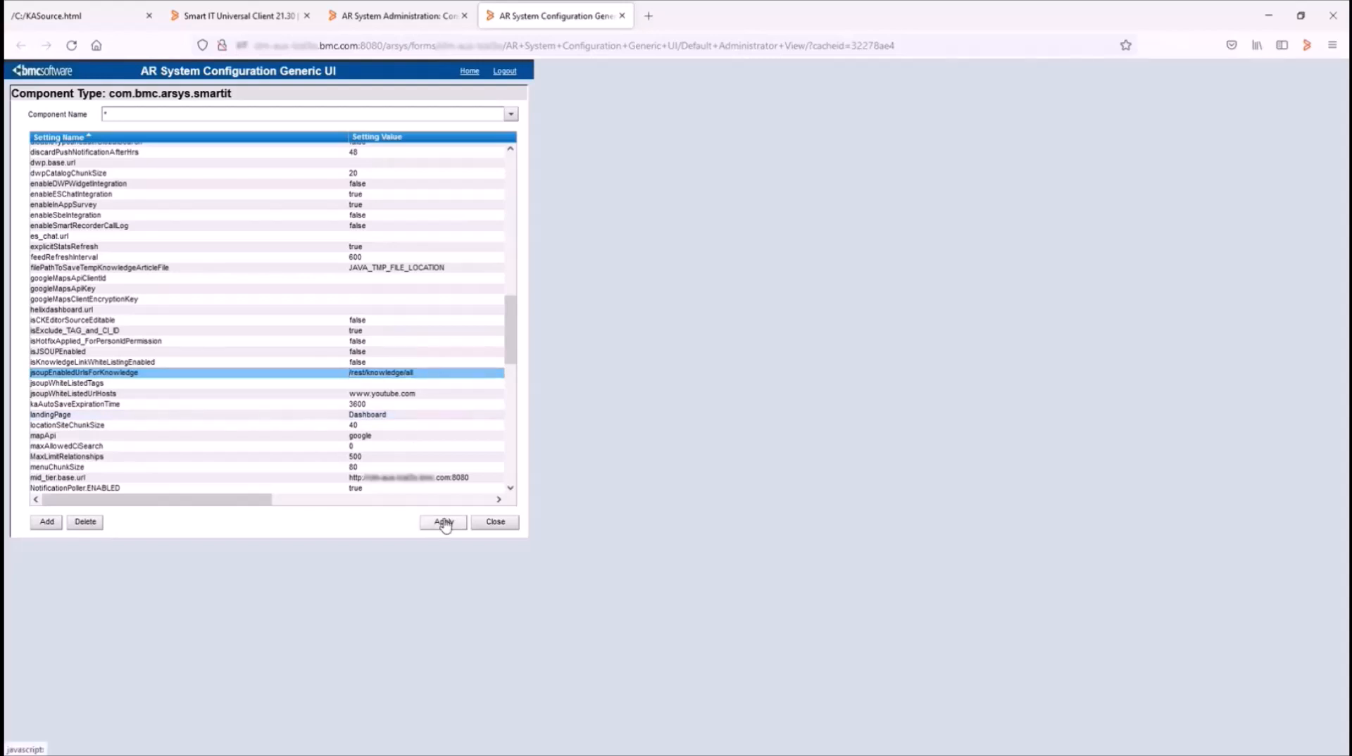
Step: Return to the new knowledge article in Smart IT, dismiss the error and submit it again
{"action": "left_click", "coordinate": [243, 17]}
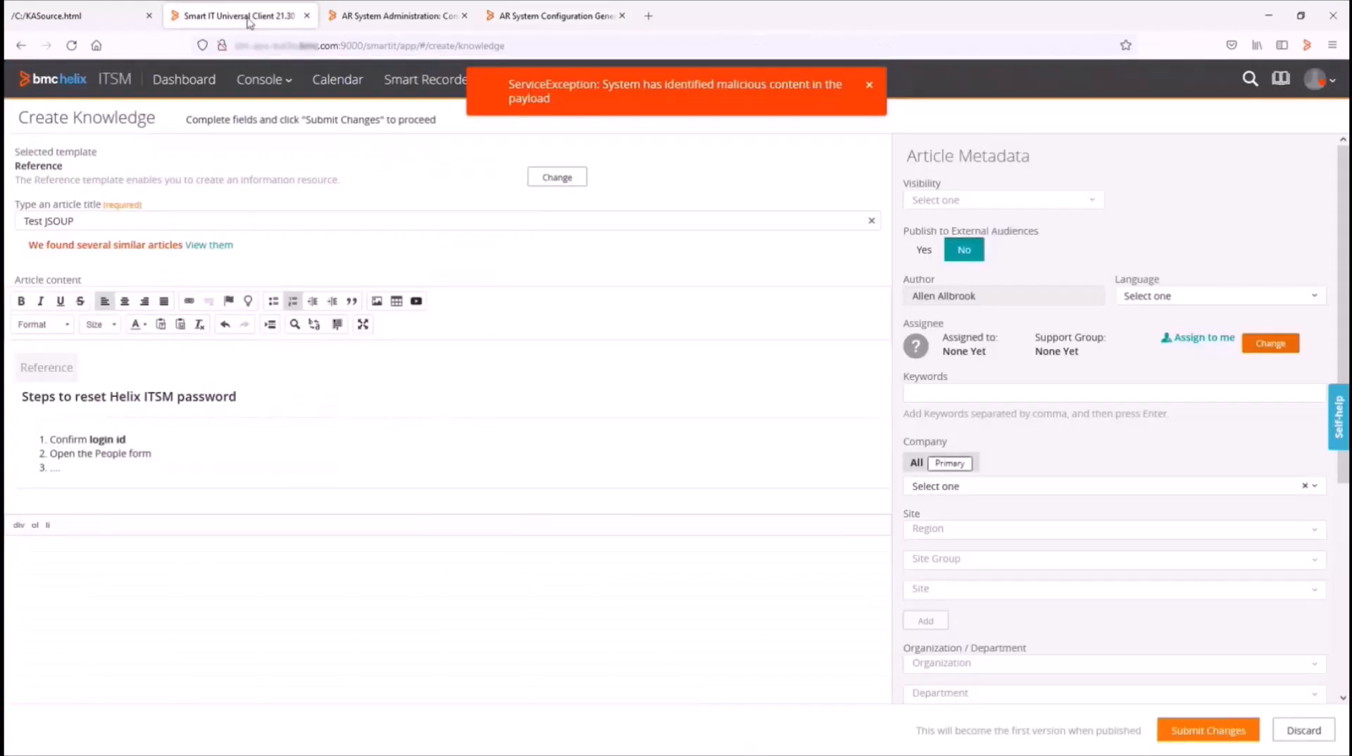
{"action": "left_click", "coordinate": [870, 87]}
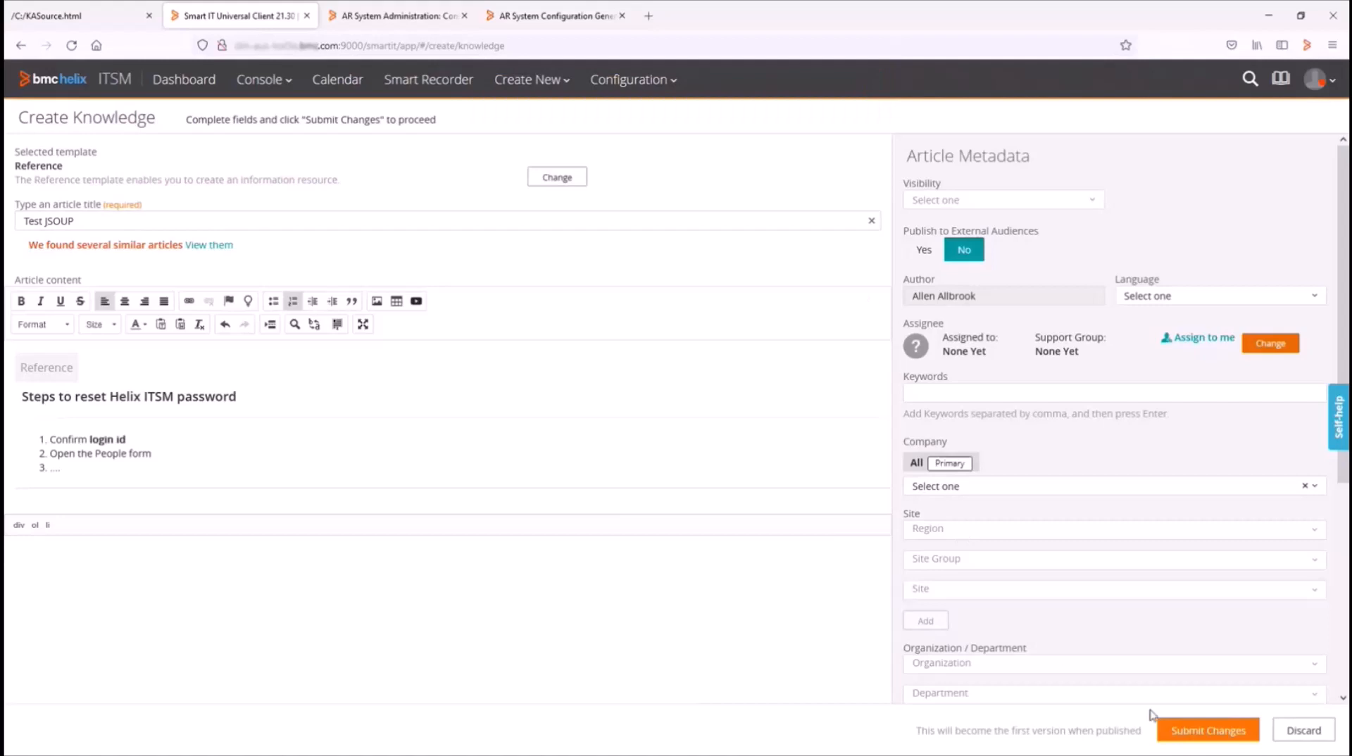
{"action": "left_click", "coordinate": [1188, 733]}
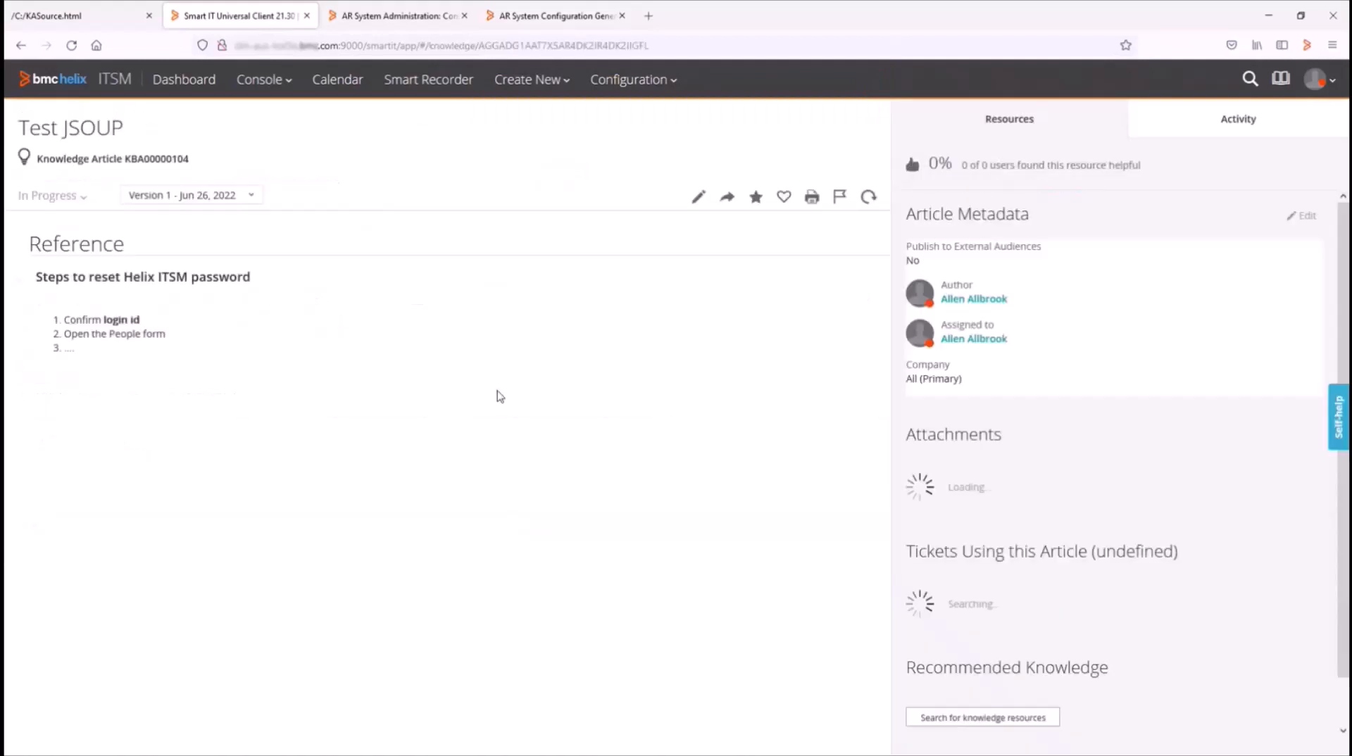
Step: Edit the Test JSOUP article, append "Update" to the third list item and try to submit the change
{"action": "left_click", "coordinate": [698, 197]}
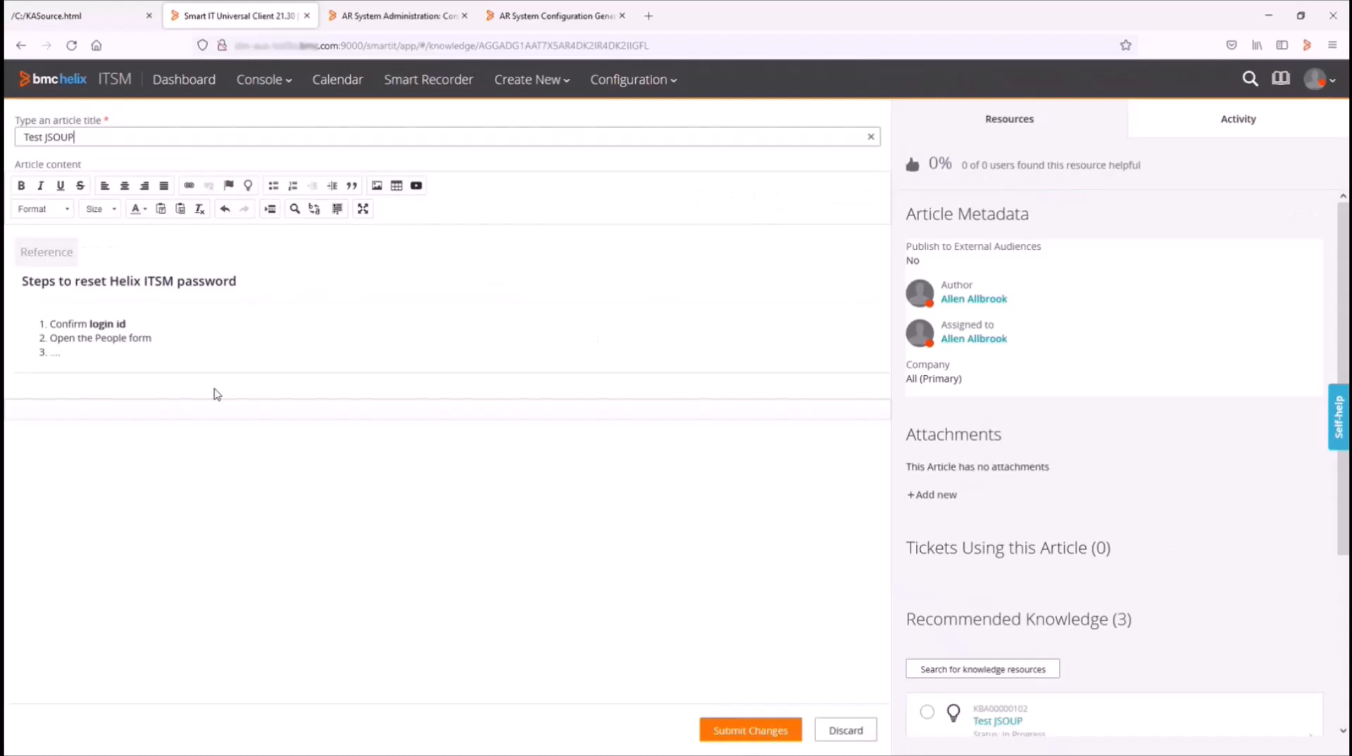
{"action": "left_click", "coordinate": [93, 355]}
{"action": "type", "text": "Update"}
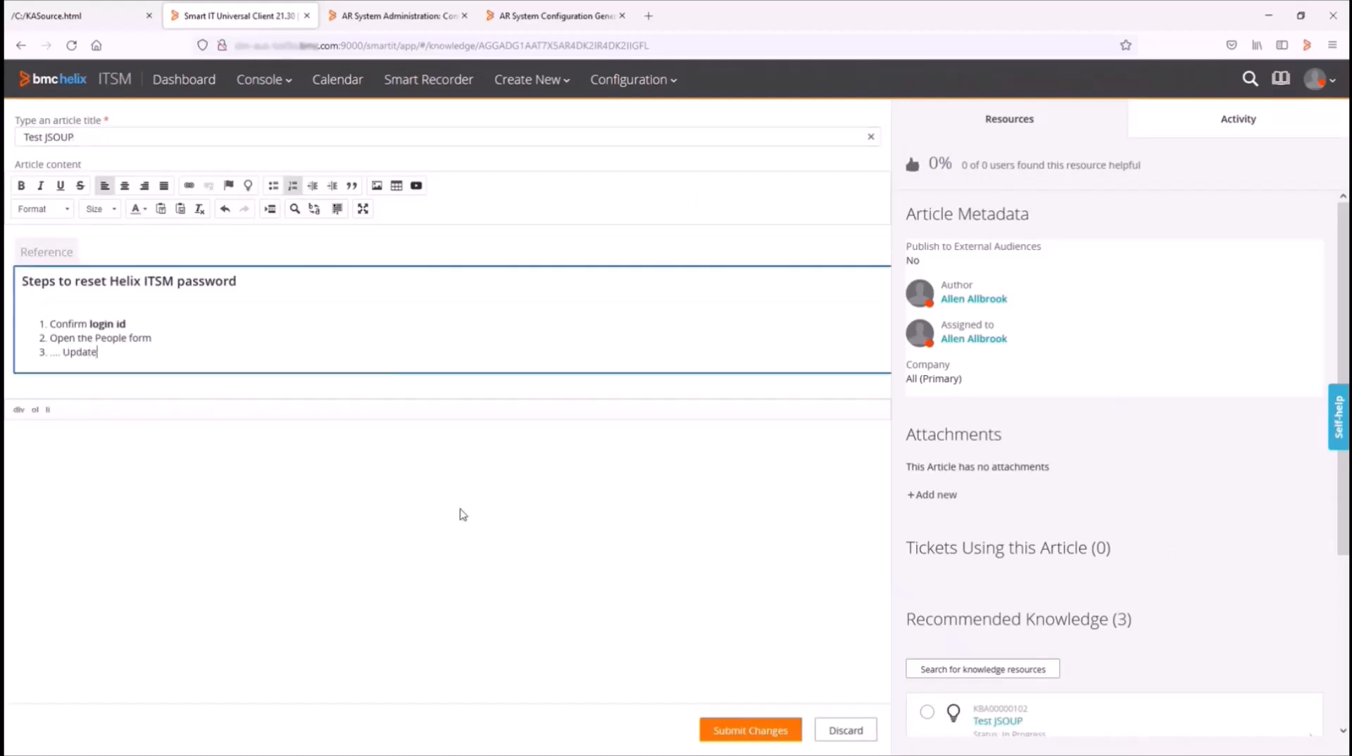
{"action": "left_click", "coordinate": [723, 733]}
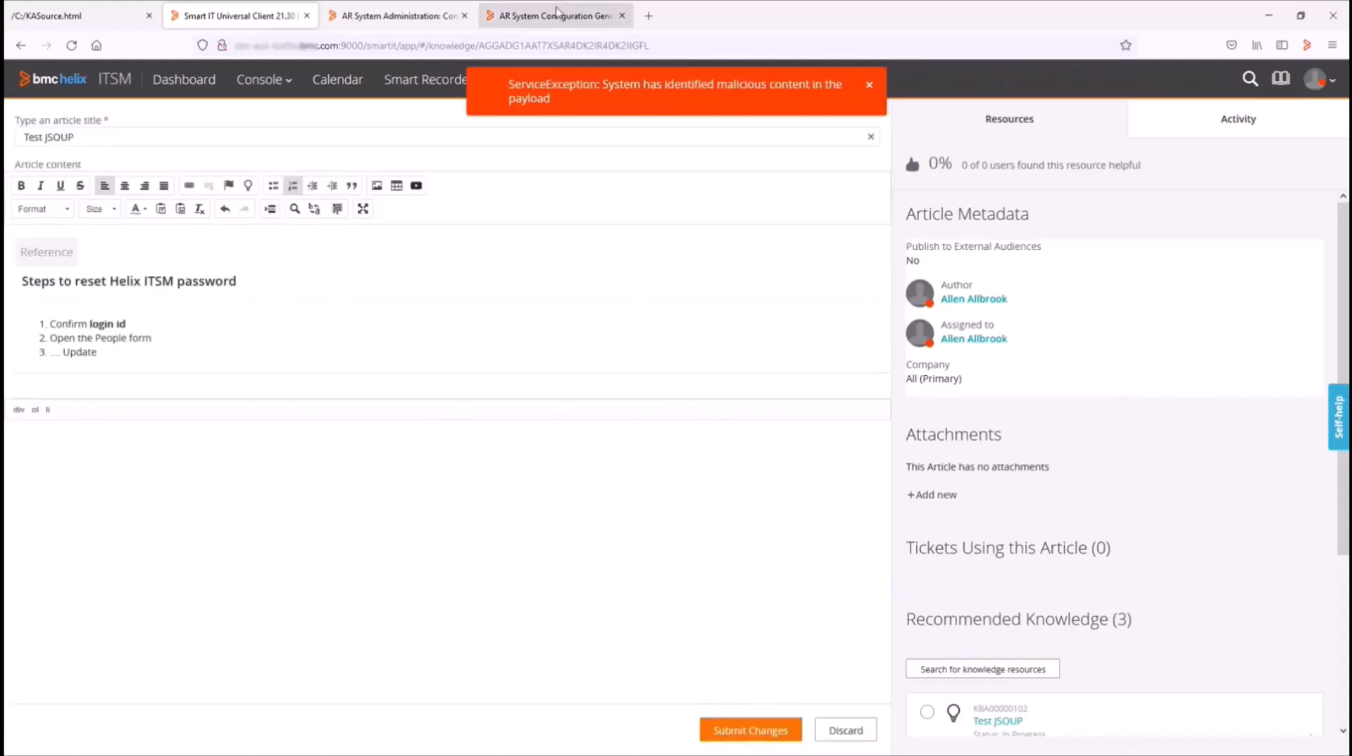
Step: Clear the value of jsoupEnabledUrlsForKnowledge in the smartit configuration and apply the change
{"action": "left_click", "coordinate": [556, 14]}
{"action": "left_click_drag", "start_coordinate": [328, 371], "coordinate": [305, 372]}
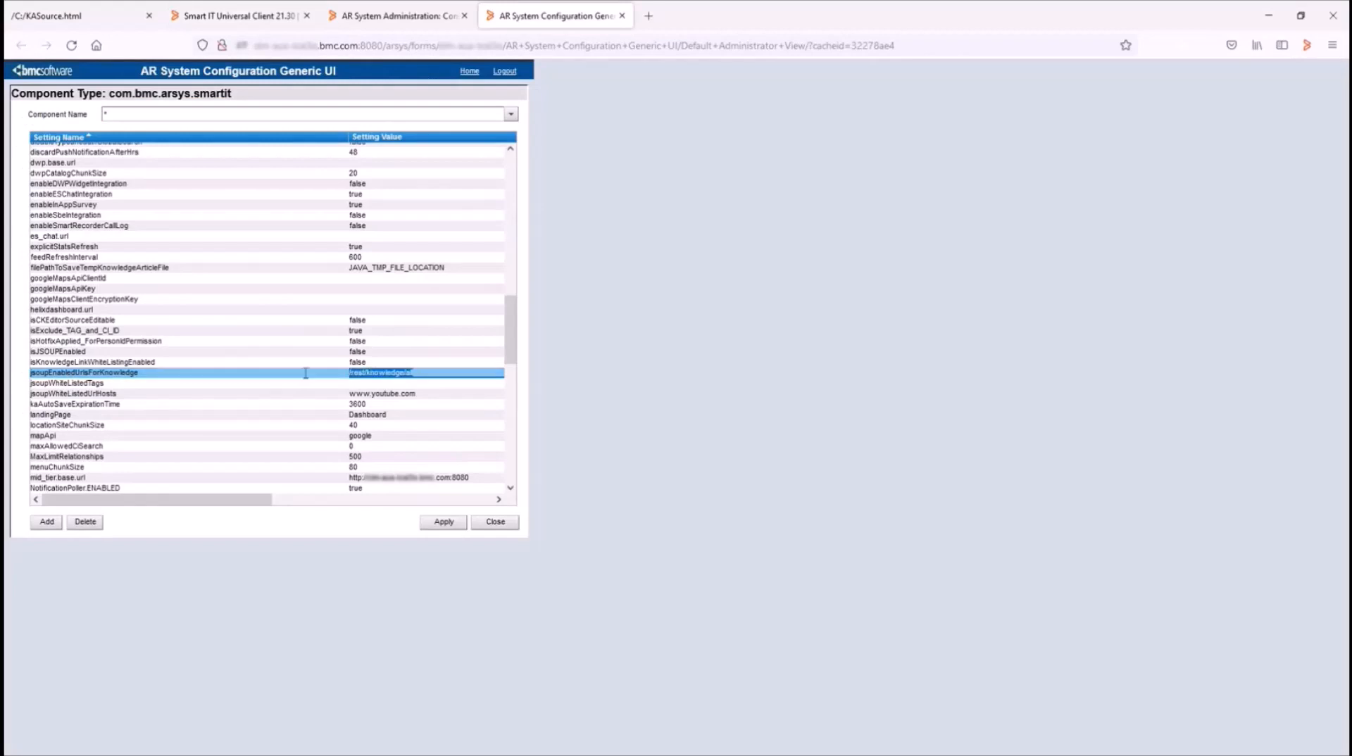
{"action": "key", "text": "Delete"}
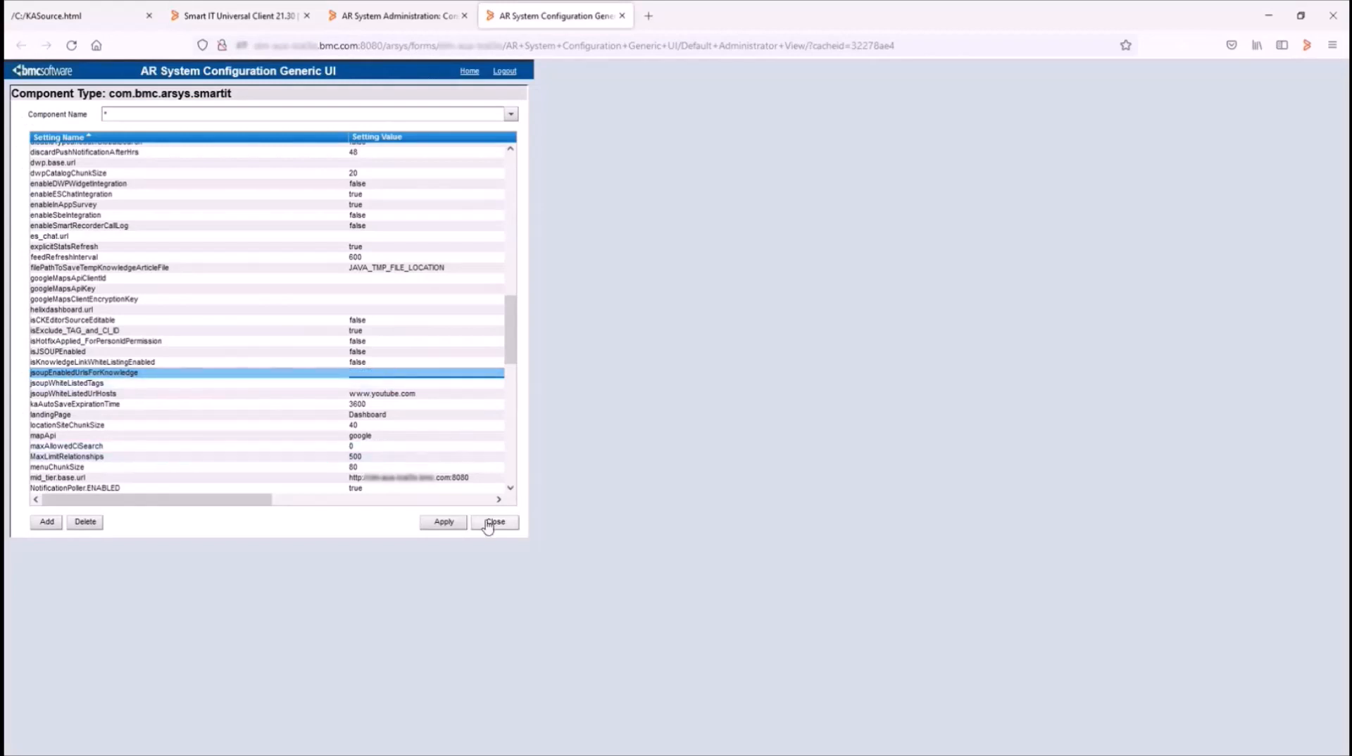
{"action": "left_click", "coordinate": [451, 525]}
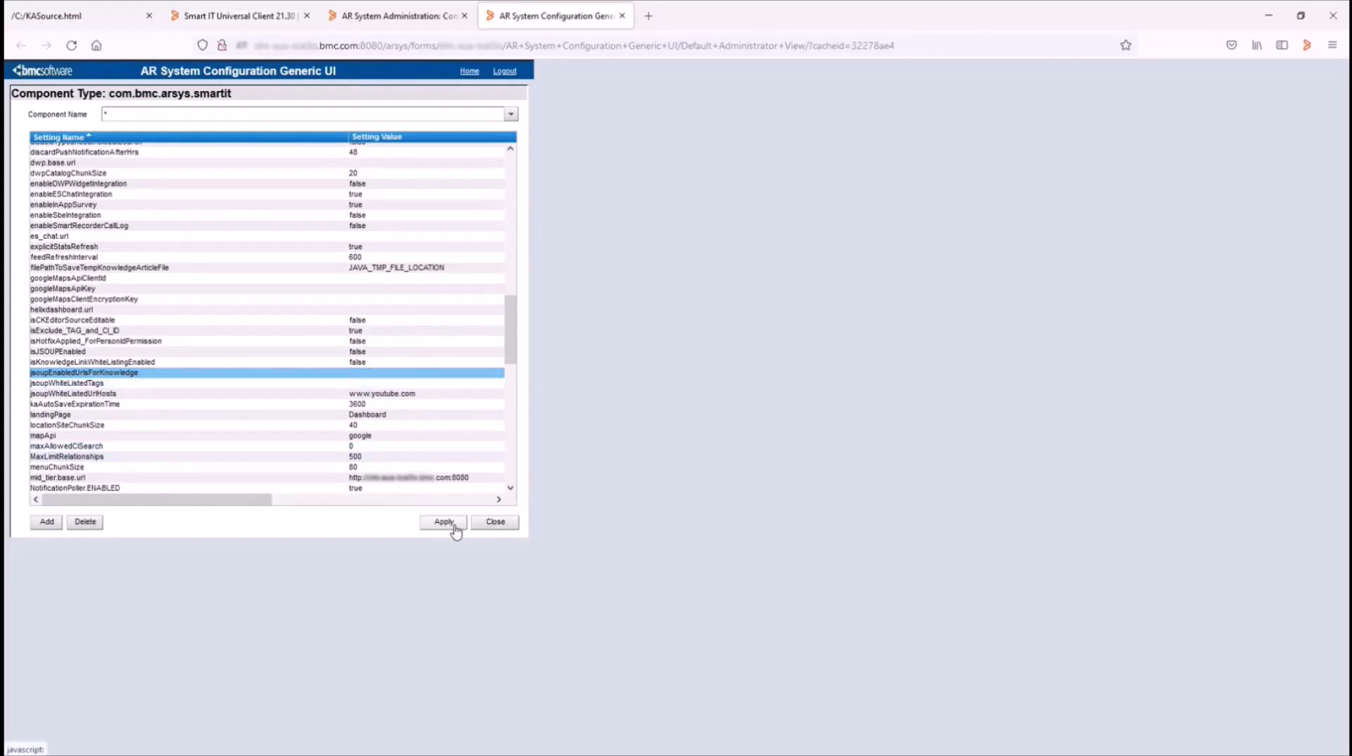
Step: Go back to the edited Test JSOUP article, dismiss the error and resubmit the update
{"action": "left_click", "coordinate": [236, 15]}
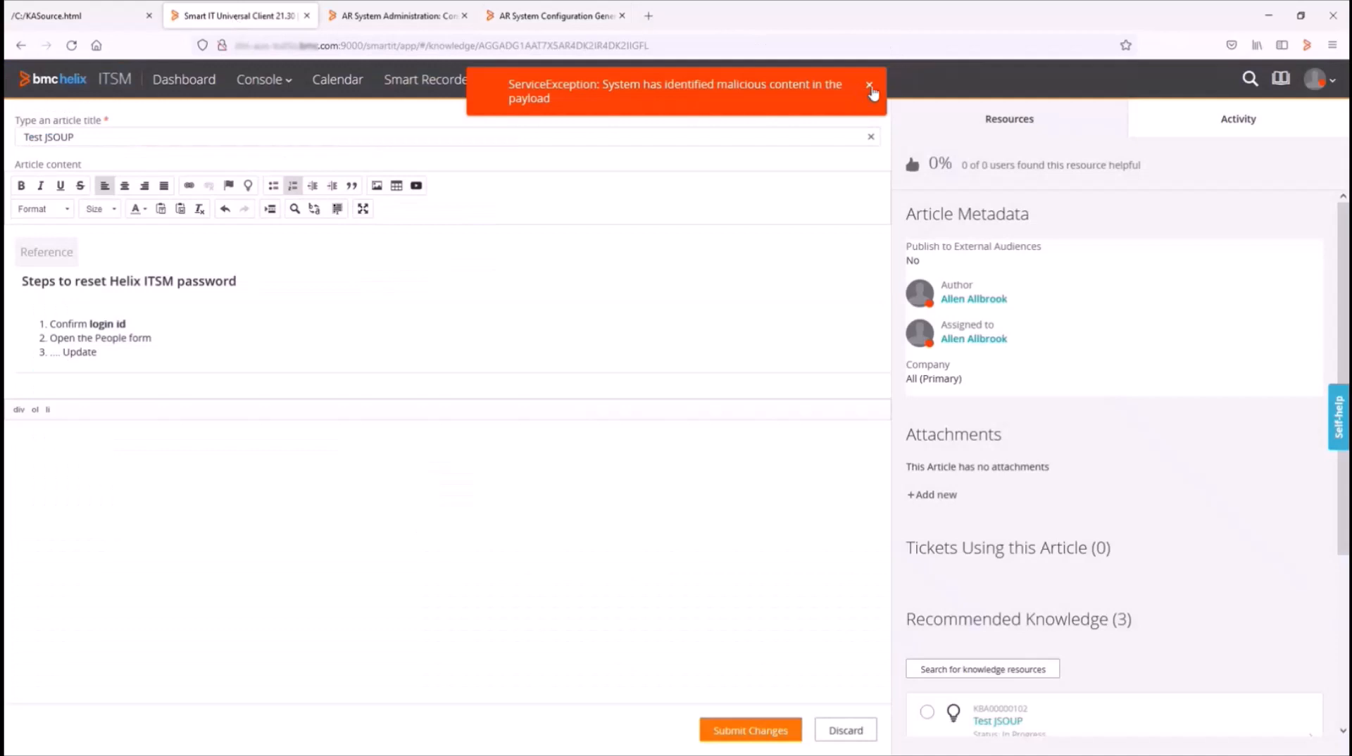
{"action": "left_click", "coordinate": [870, 85]}
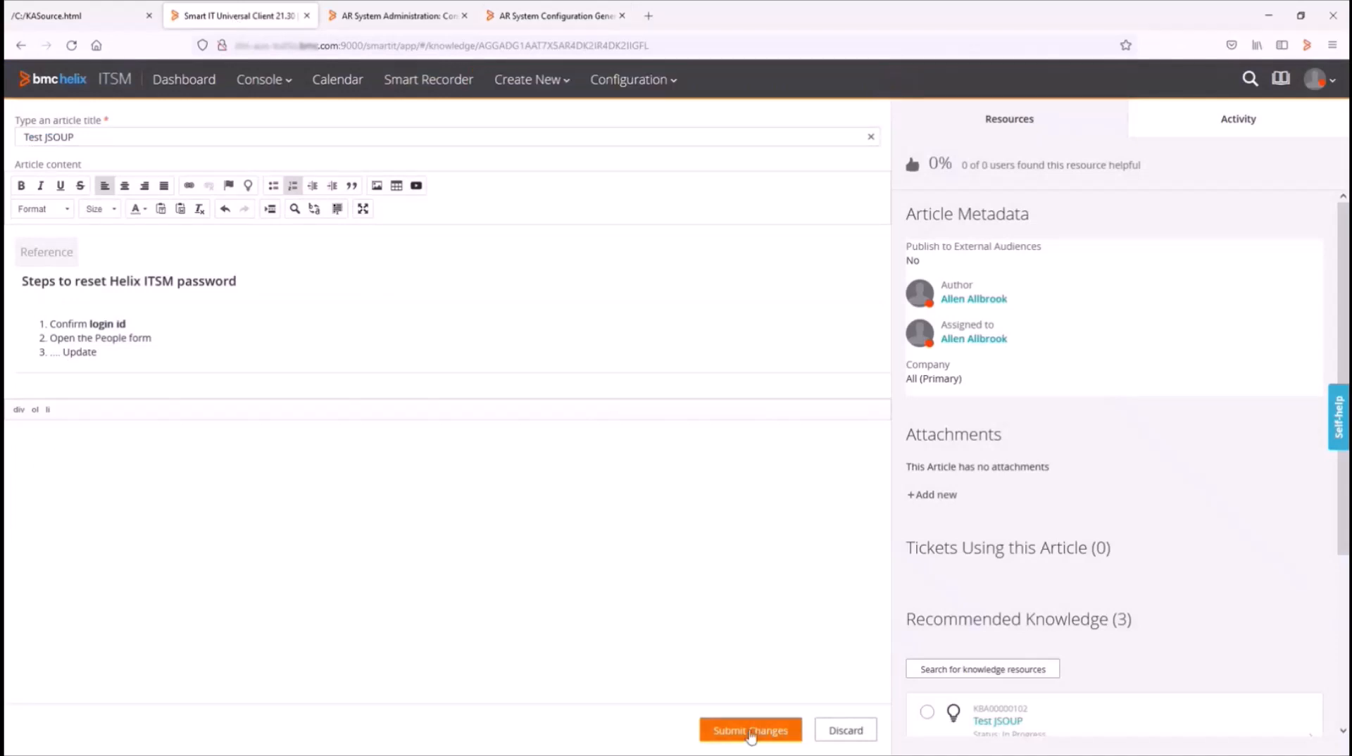
{"action": "left_click", "coordinate": [750, 732]}
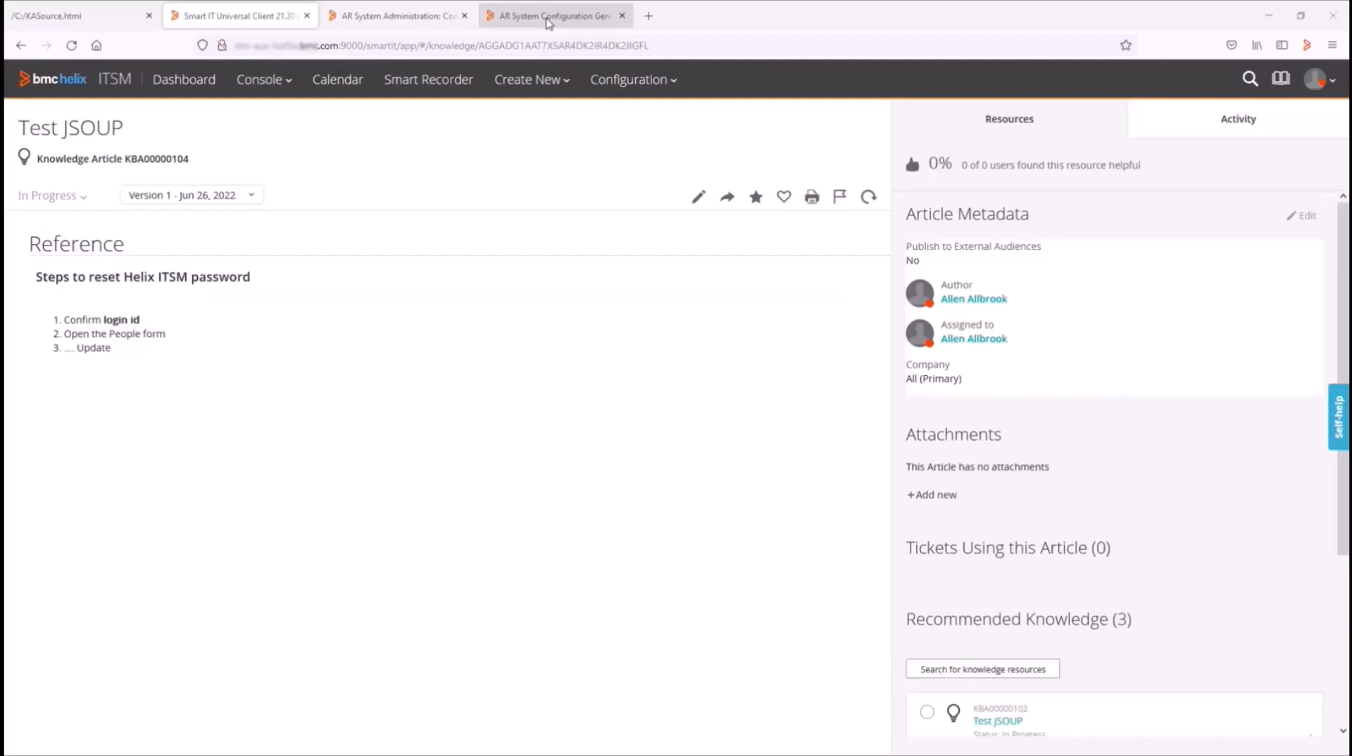
Step: Set jsoupEnabledUrlsForKnowledge back to /rest/knowledge/create,/rest/knowledge/all in the smartit configuration and apply it
{"action": "left_click", "coordinate": [549, 23]}
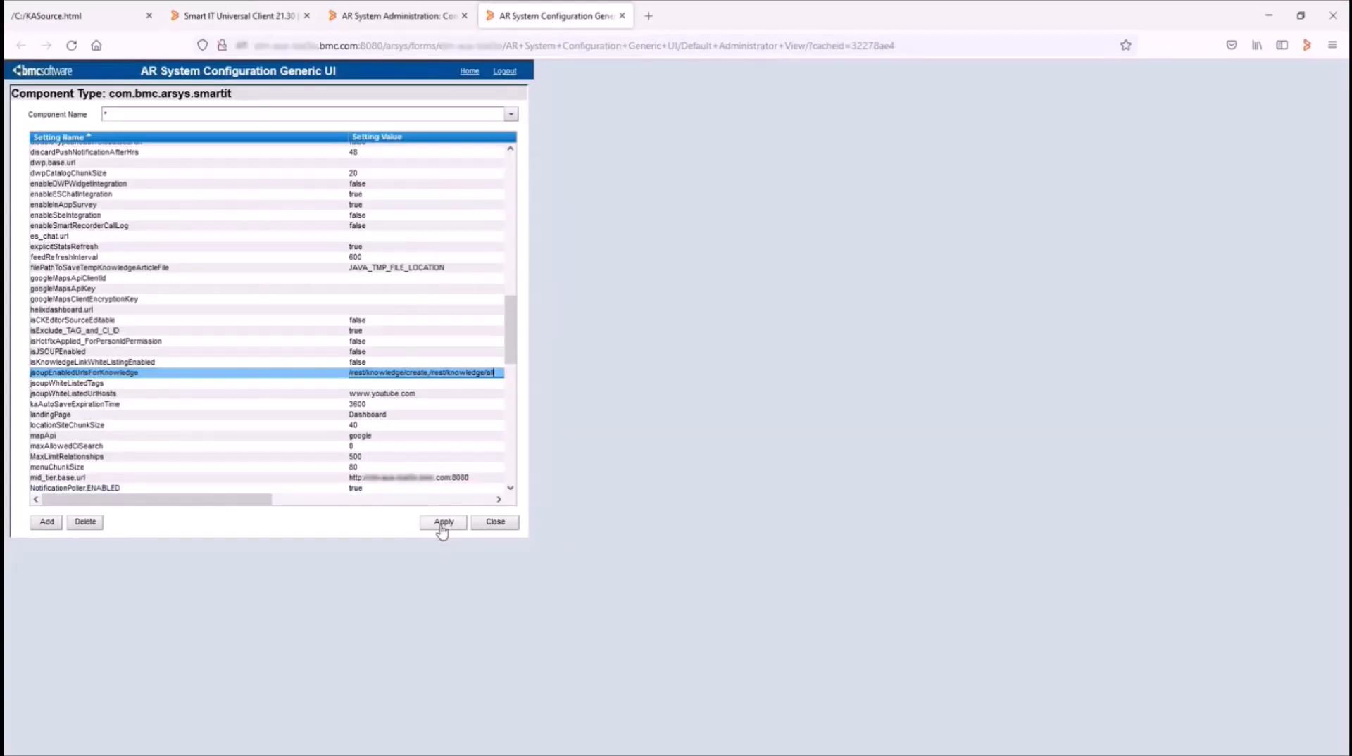
{"action": "left_click", "coordinate": [369, 376]}
Step: Reopen the Test JSOUP article for editing, extend the third item to "Update 2", try to submit it and dismiss the error
{"action": "left_click", "coordinate": [267, 25]}
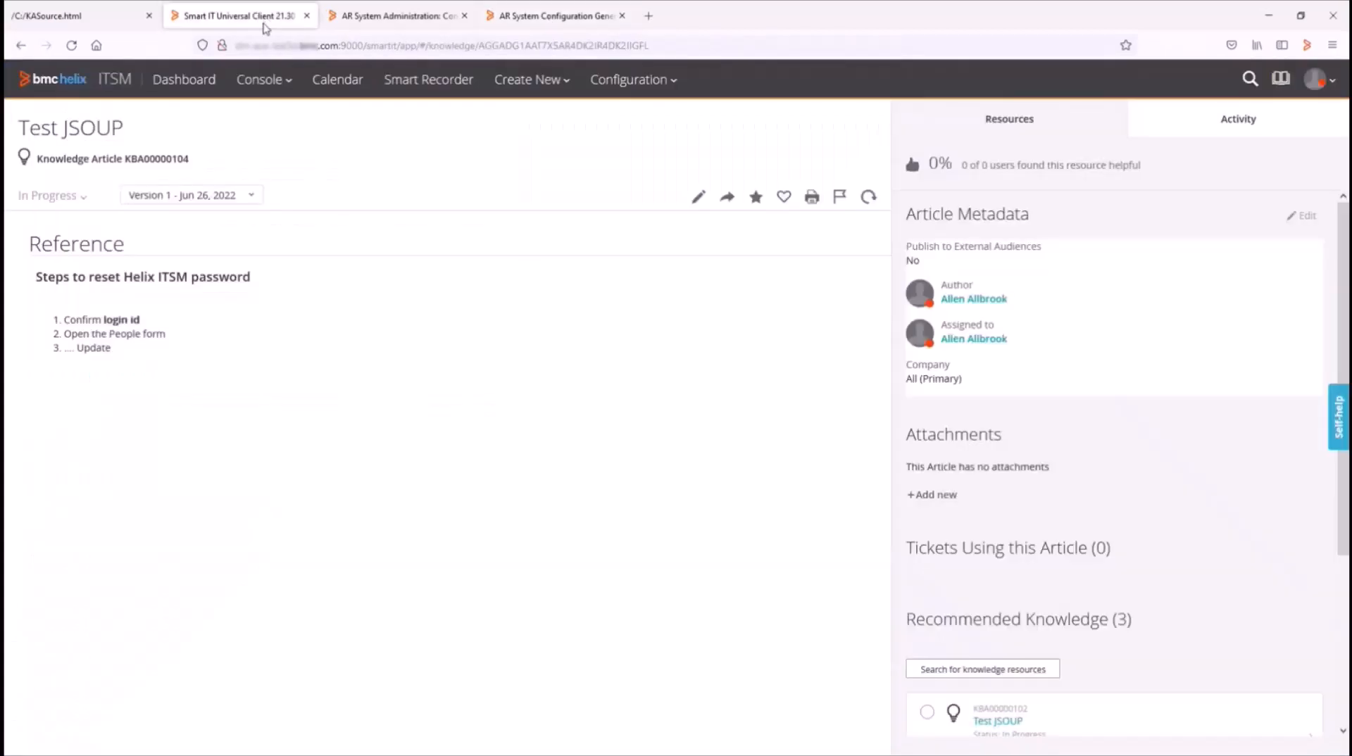
{"action": "left_click", "coordinate": [699, 197]}
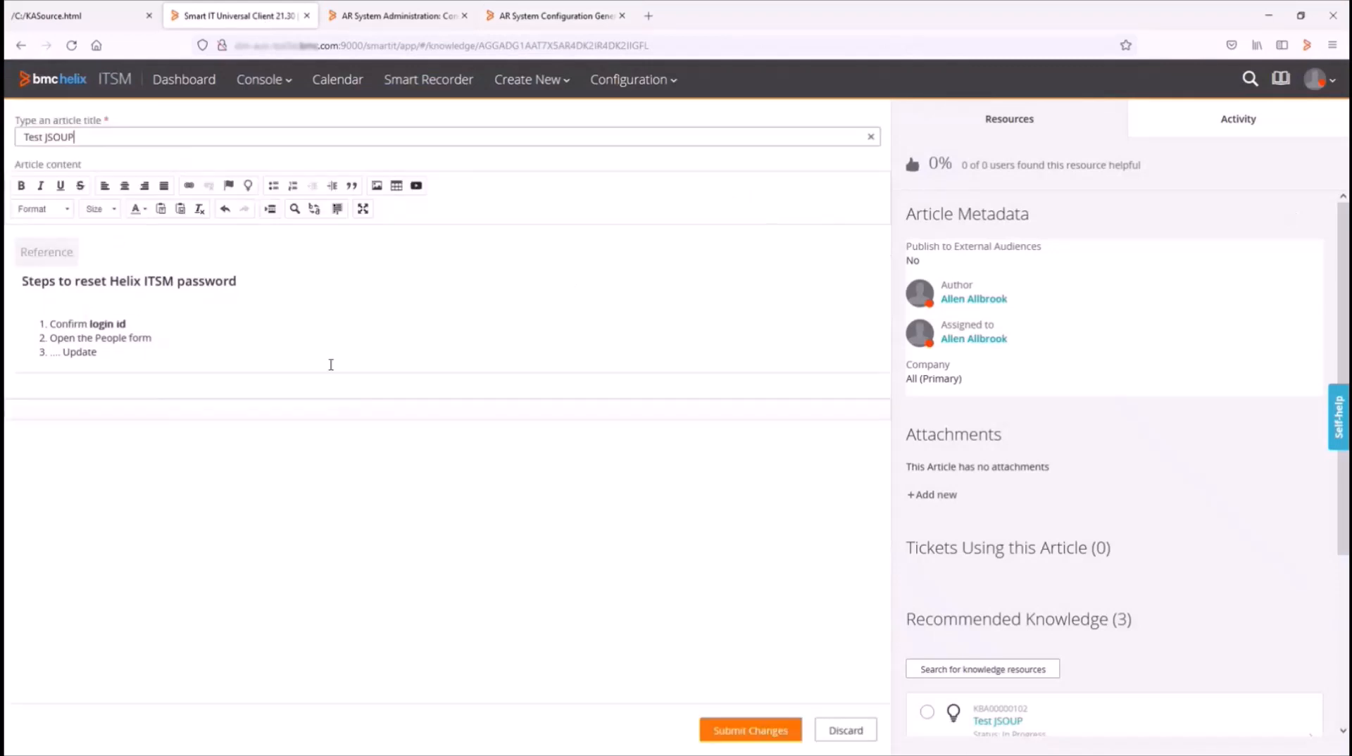
{"action": "left_click", "coordinate": [129, 356]}
{"action": "type", "text": "2"}
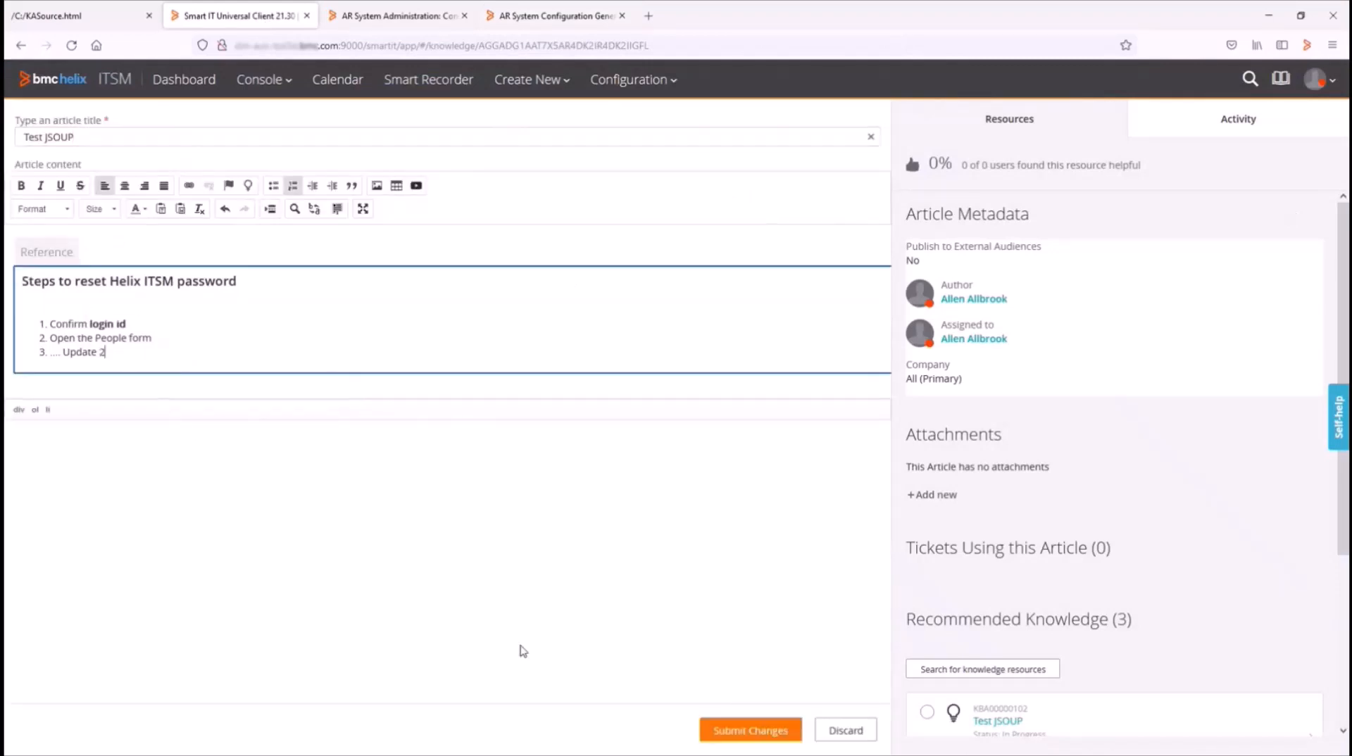
{"action": "left_click", "coordinate": [734, 730]}
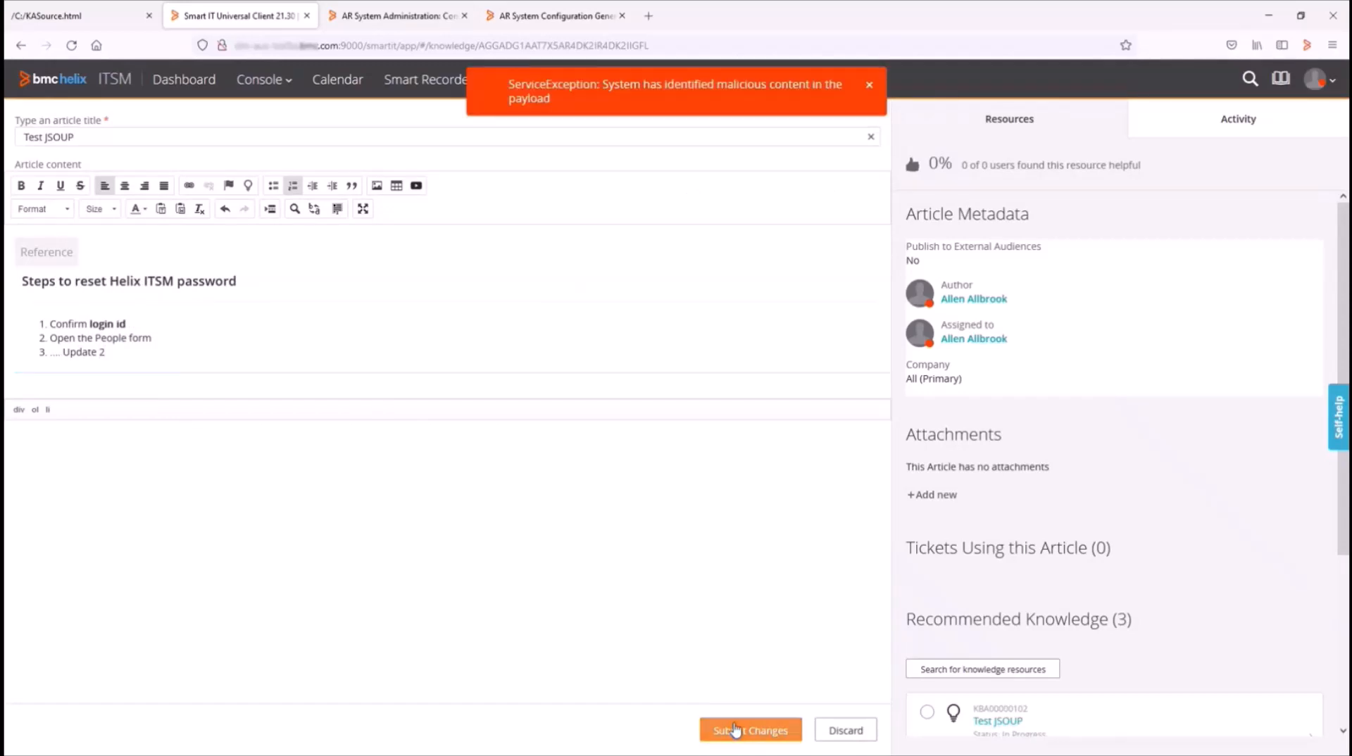
{"action": "left_click", "coordinate": [869, 85]}
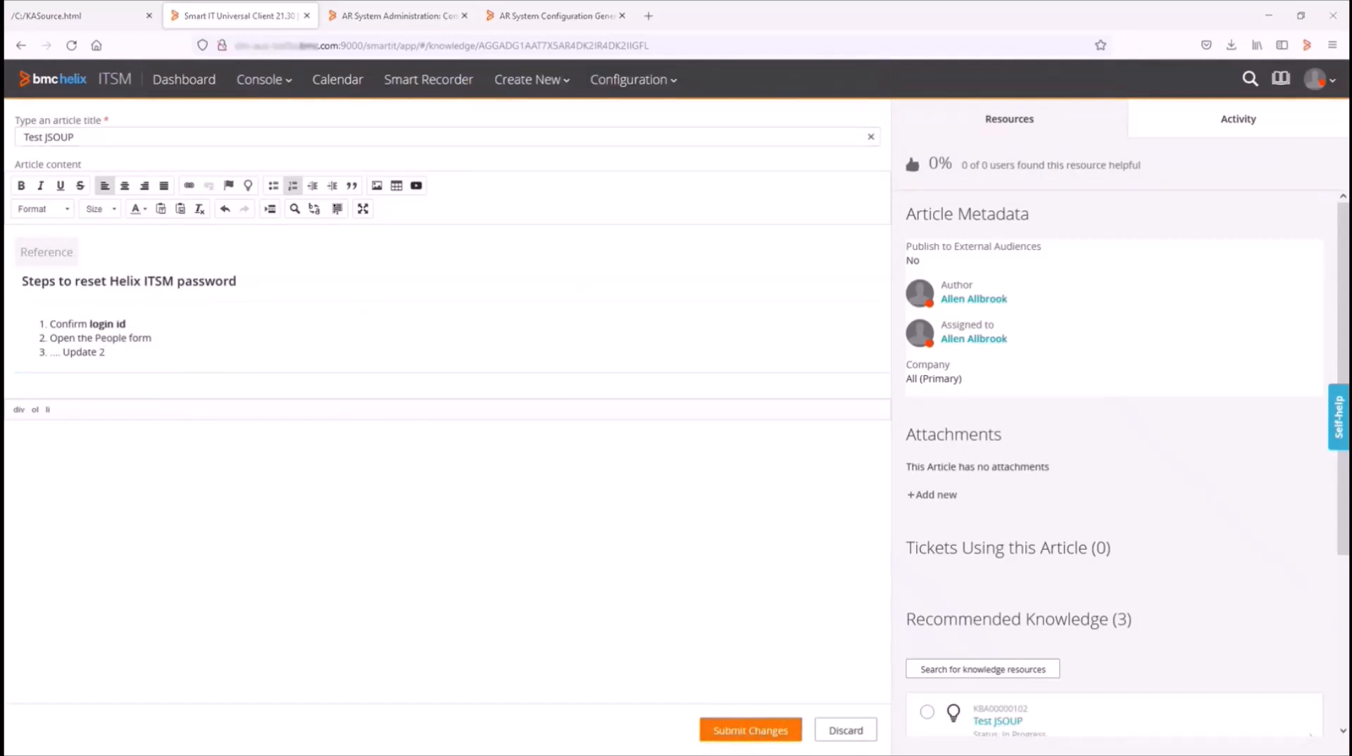
Step: Switch to smartit.log in Notepad and copy the |b:onmouseover entry onto an empty line below the log entries
{"action": "key", "text": "alt+Tab"}
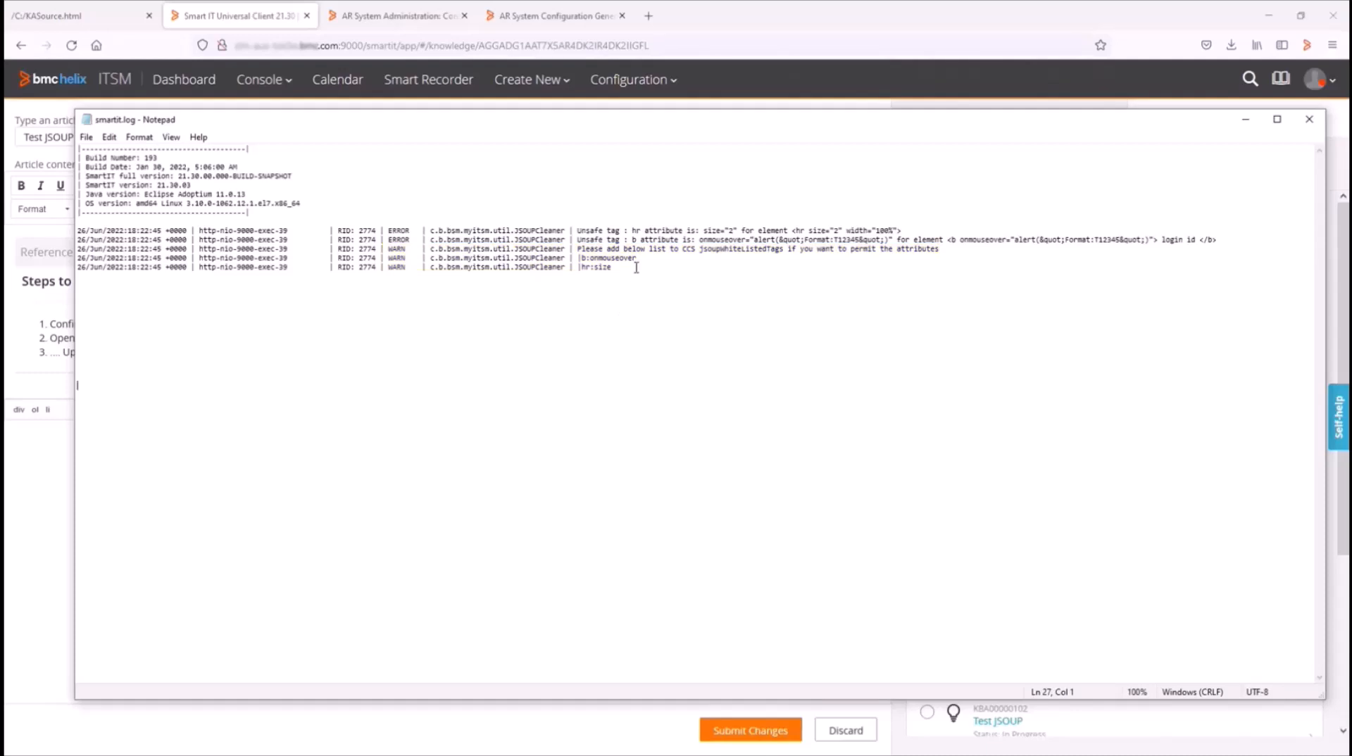
{"action": "left_click_drag", "start_coordinate": [638, 258], "coordinate": [578, 258]}
{"action": "right_click", "coordinate": [581, 258]}
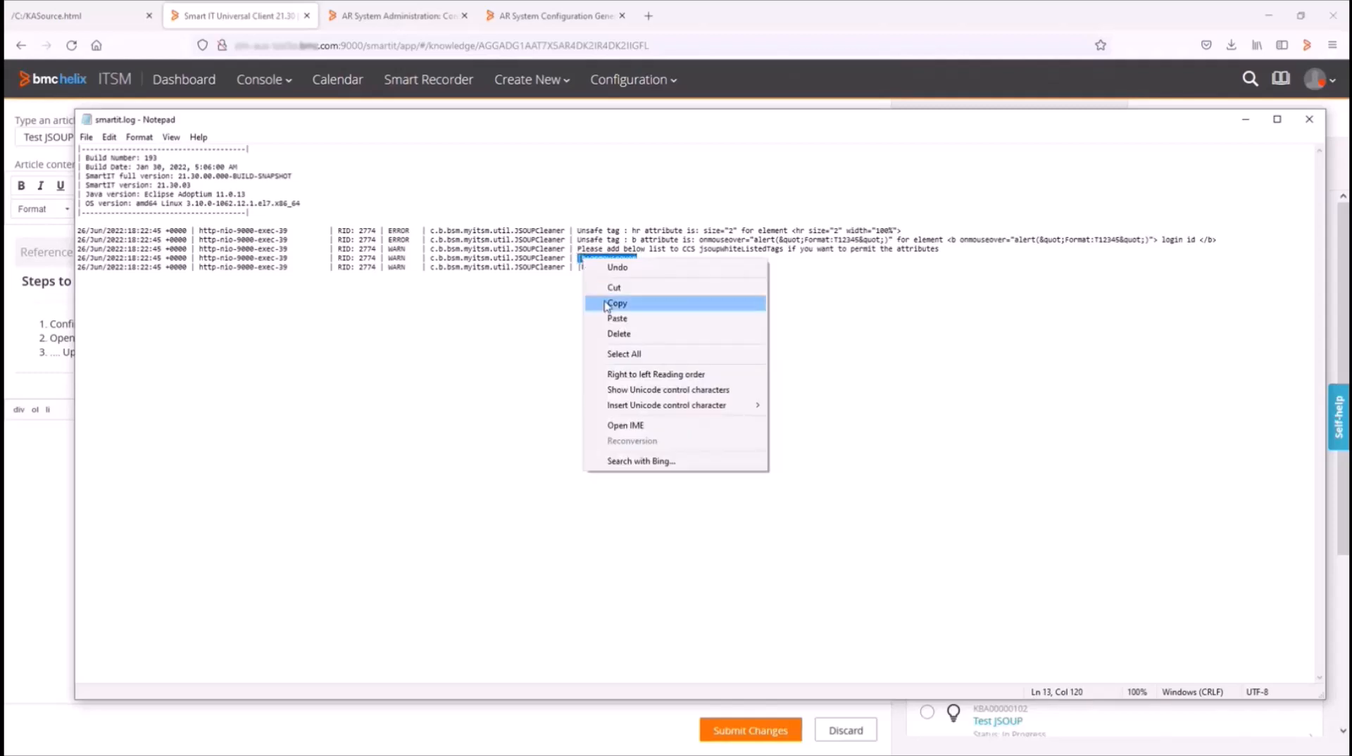
{"action": "left_click", "coordinate": [610, 303]}
{"action": "left_click", "coordinate": [157, 337]}
{"action": "right_click", "coordinate": [157, 337]}
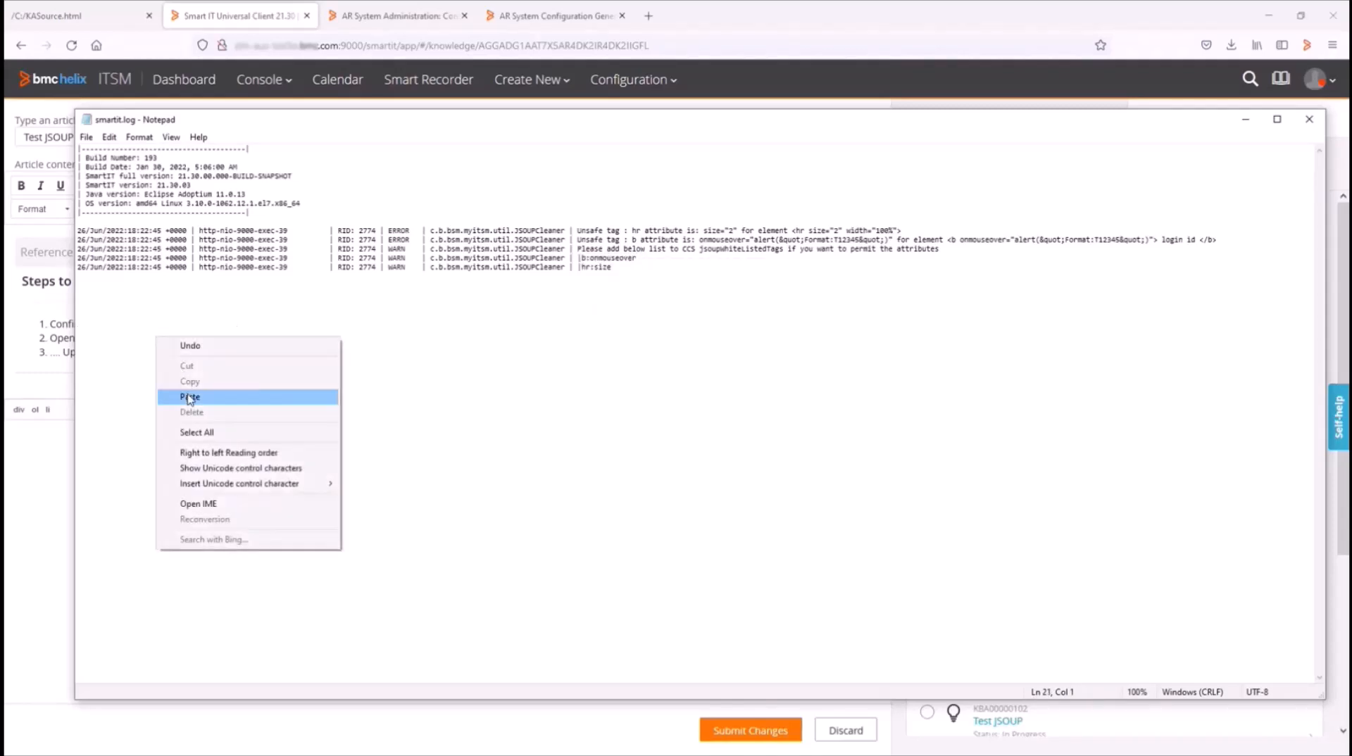
{"action": "left_click", "coordinate": [187, 395]}
Step: Copy the |hr:size entry from the log and append it directly after |b:onmouseover on the line below
{"action": "left_click_drag", "start_coordinate": [612, 267], "coordinate": [582, 269]}
{"action": "right_click", "coordinate": [583, 268]}
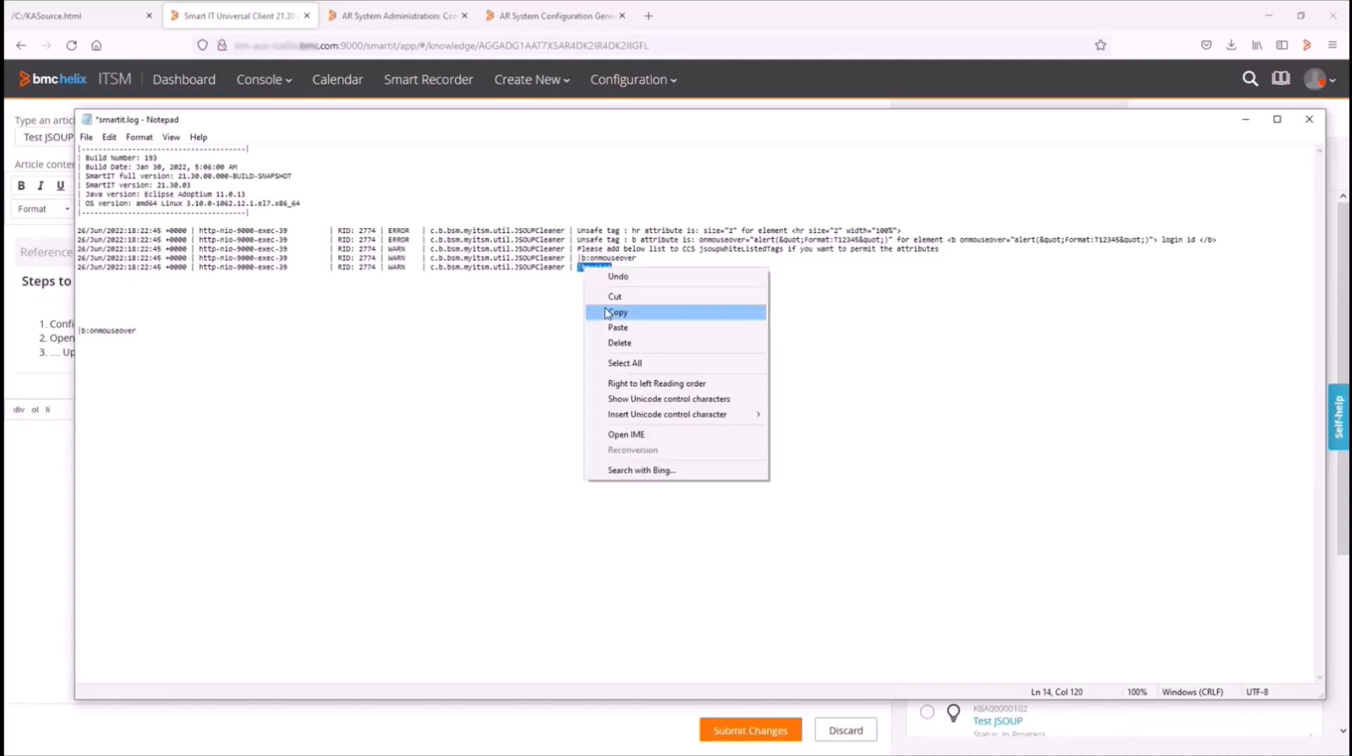
{"action": "left_click", "coordinate": [607, 310]}
{"action": "left_click", "coordinate": [145, 330]}
{"action": "right_click", "coordinate": [145, 331]}
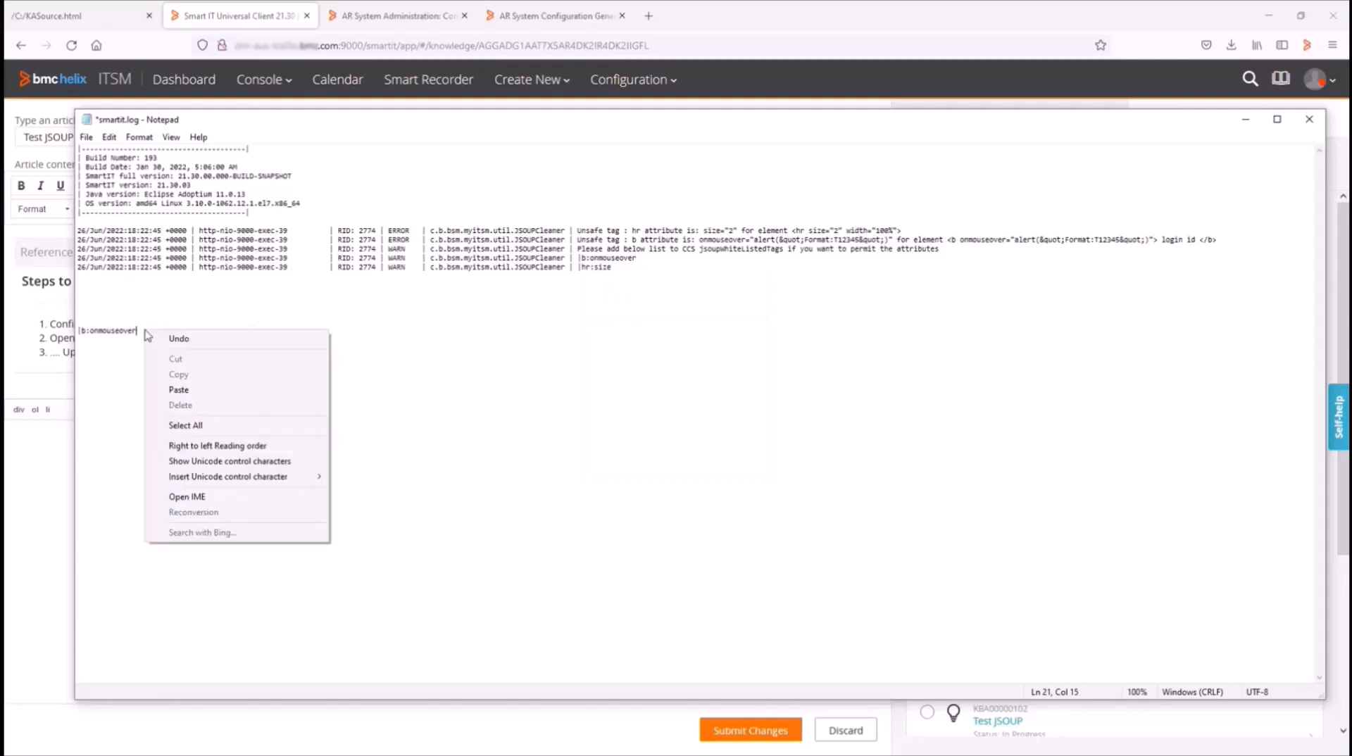
{"action": "left_click", "coordinate": [178, 388]}
Step: Copy the combined |b:onmouseover|hr:size string into the jsoupWhiteListedTags value in the smartit configuration and apply it
{"action": "left_click_drag", "start_coordinate": [172, 330], "coordinate": [90, 326]}
{"action": "right_click", "coordinate": [89, 325]}
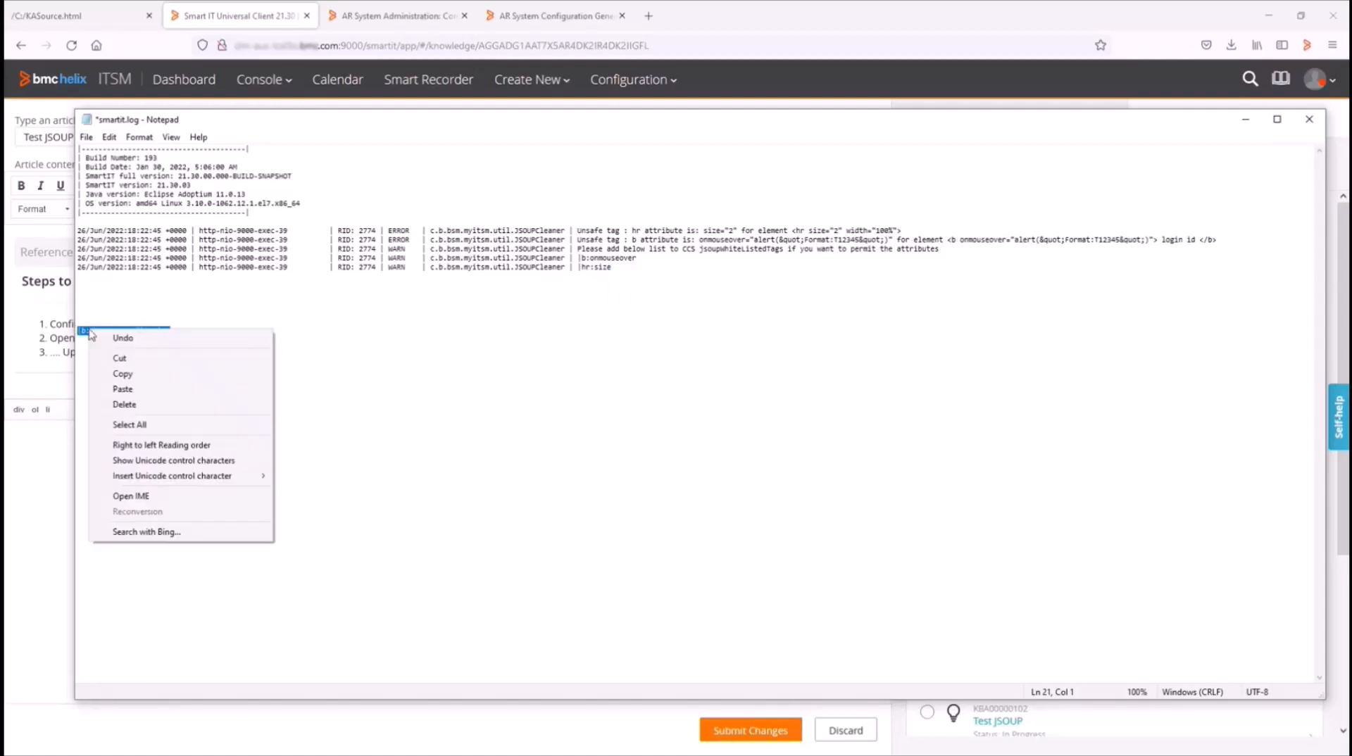
{"action": "left_click", "coordinate": [121, 373]}
{"action": "left_click", "coordinate": [556, 16]}
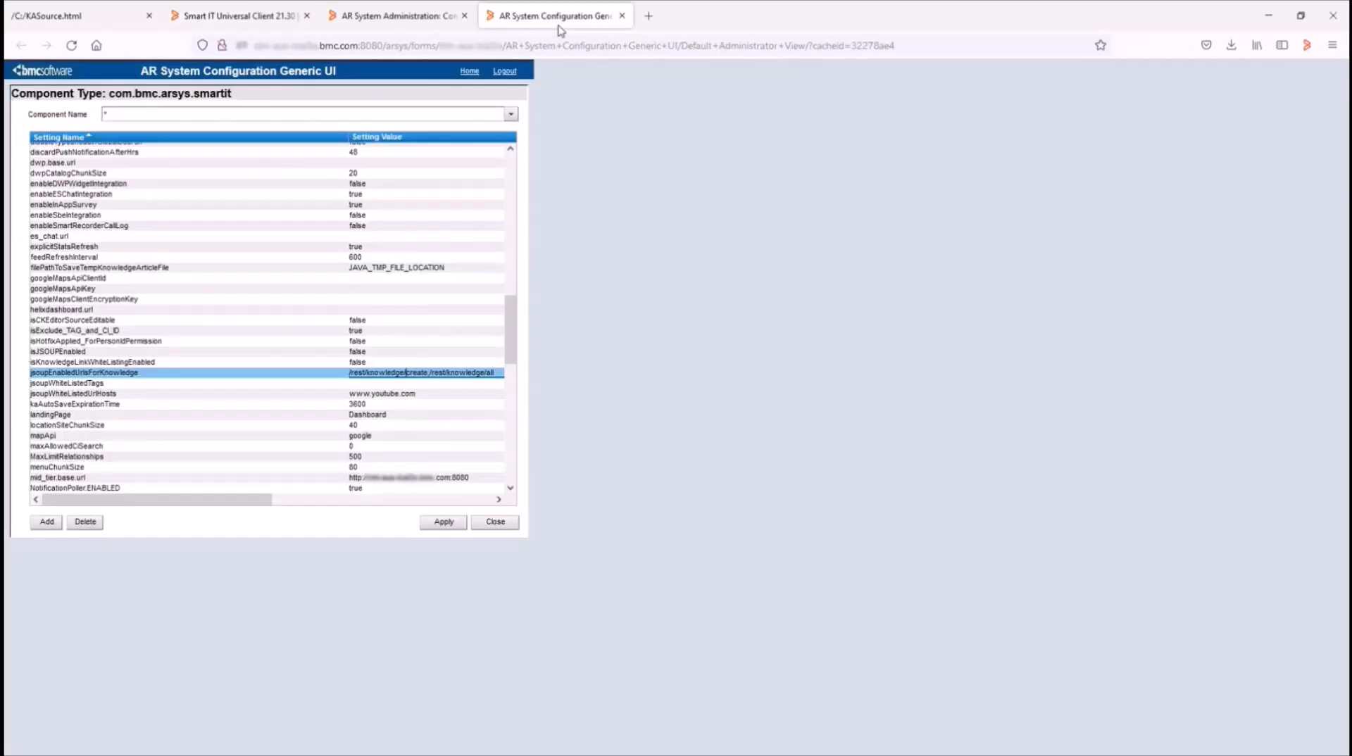
{"action": "left_click", "coordinate": [359, 384]}
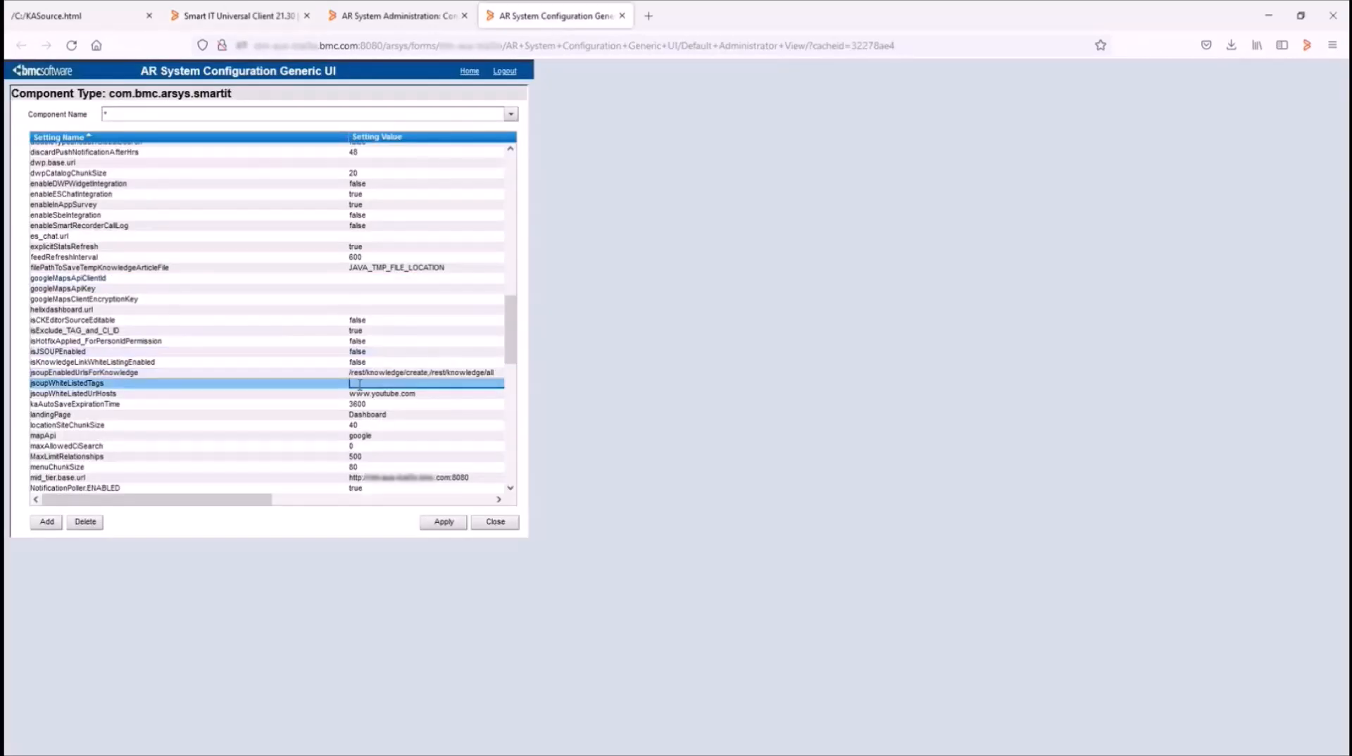
{"action": "key", "text": "ctrl+v"}
{"action": "left_click", "coordinate": [437, 524]}
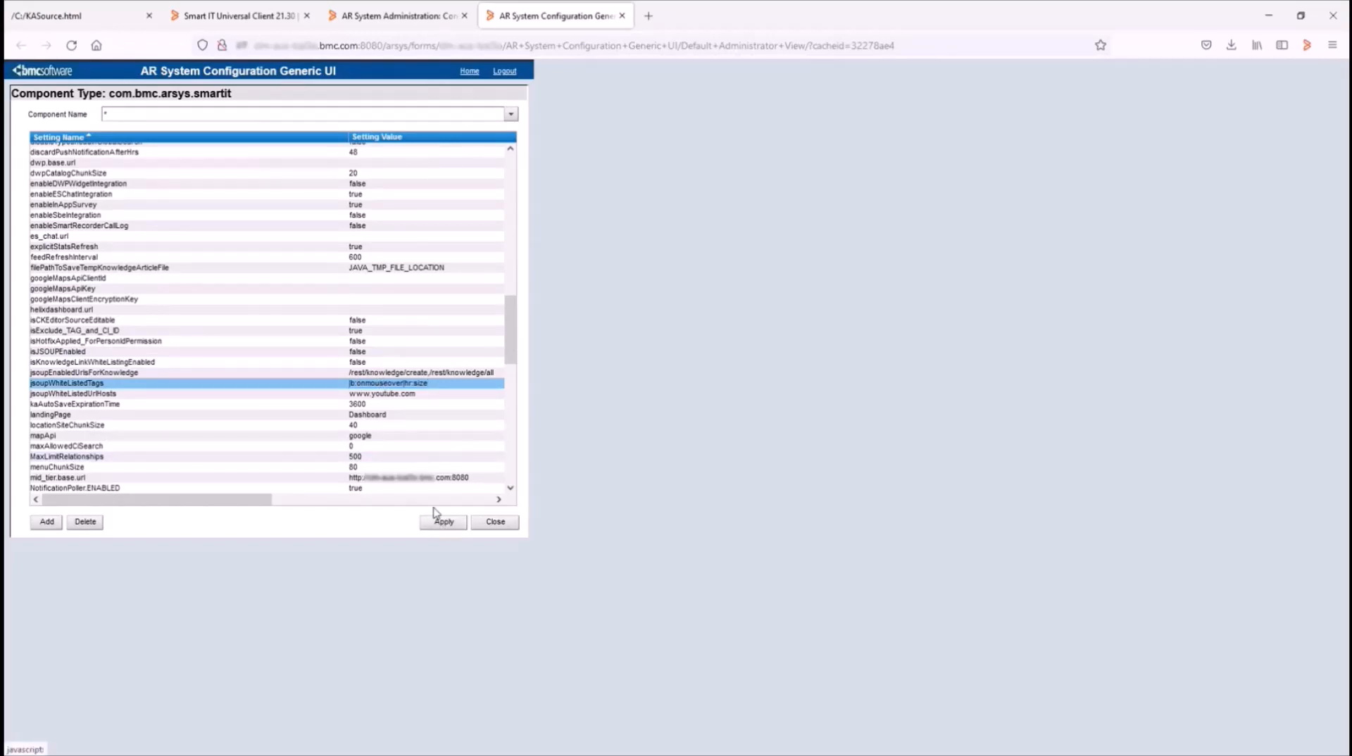
Step: Go back to the Test JSOUP article, submit the changes, test the mouseover alert on "login id" and dismiss it
{"action": "left_click", "coordinate": [234, 21]}
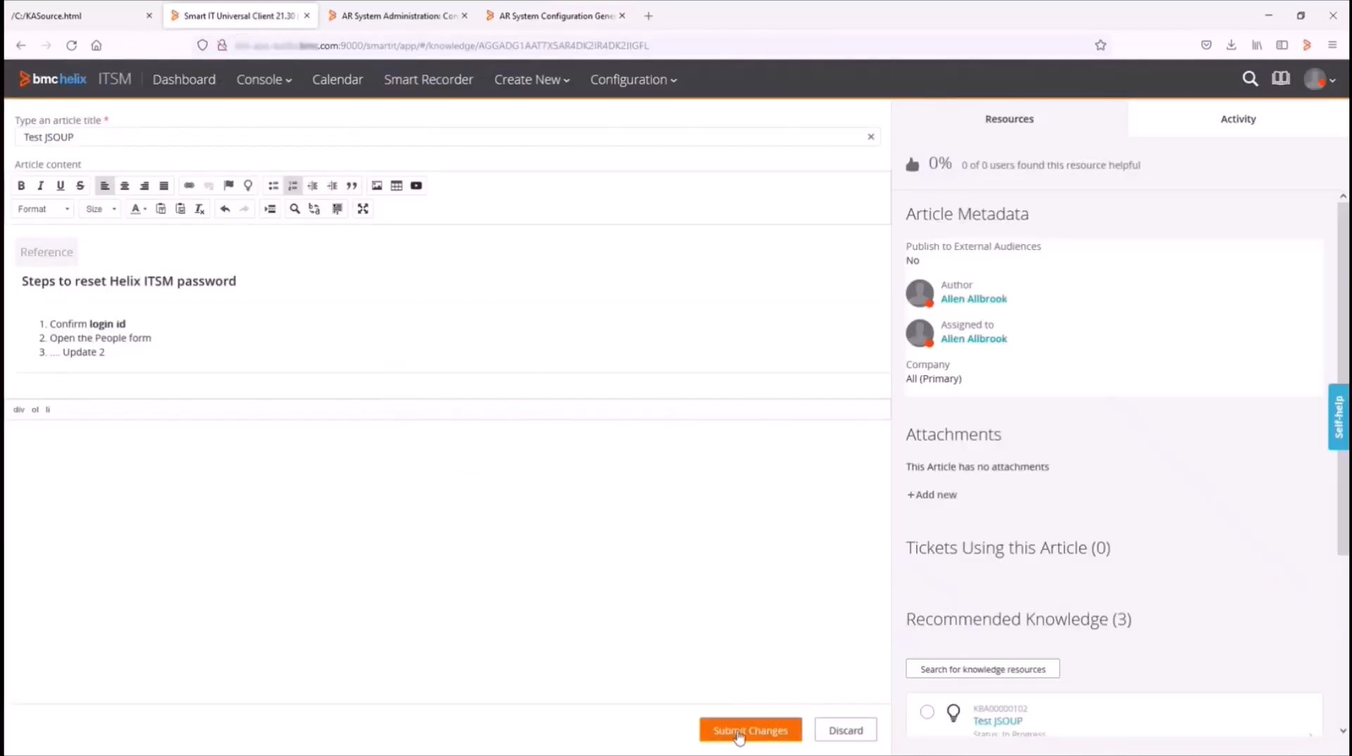
{"action": "left_click", "coordinate": [738, 732]}
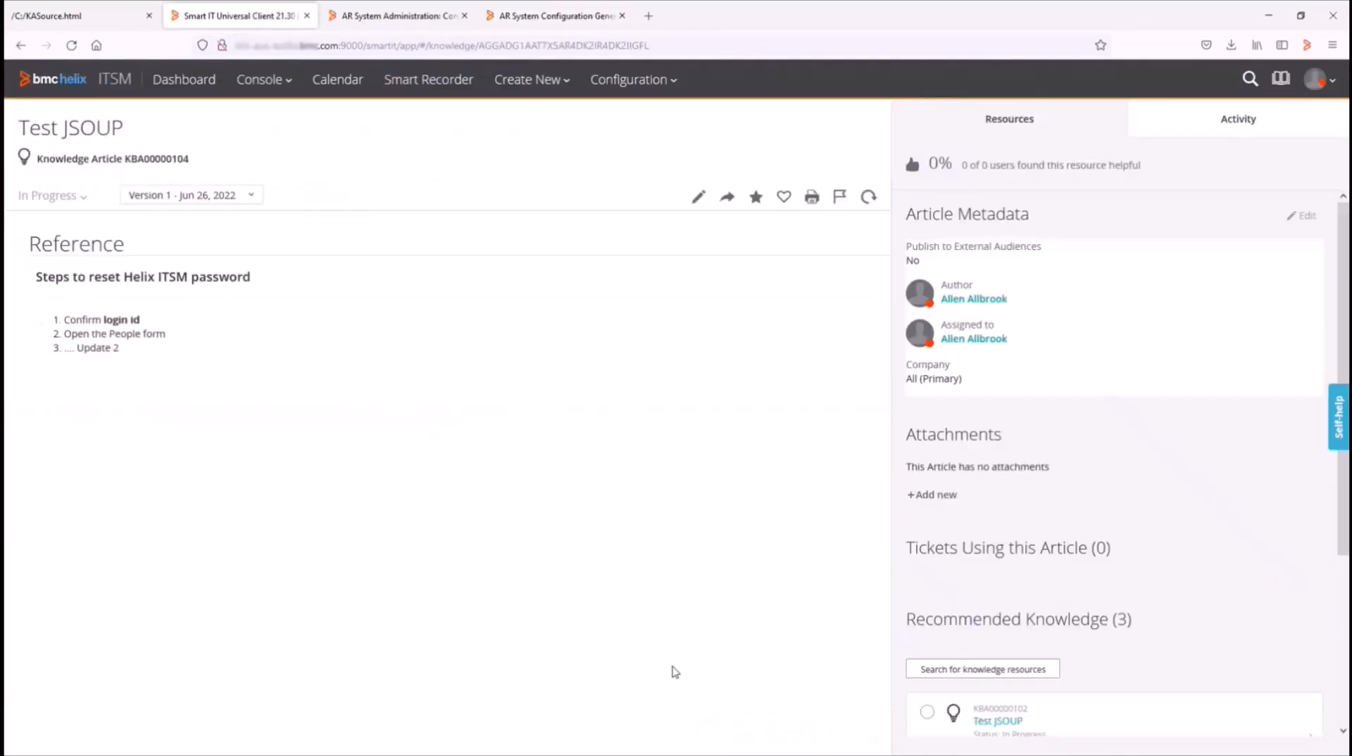
{"action": "left_click", "coordinate": [135, 323]}
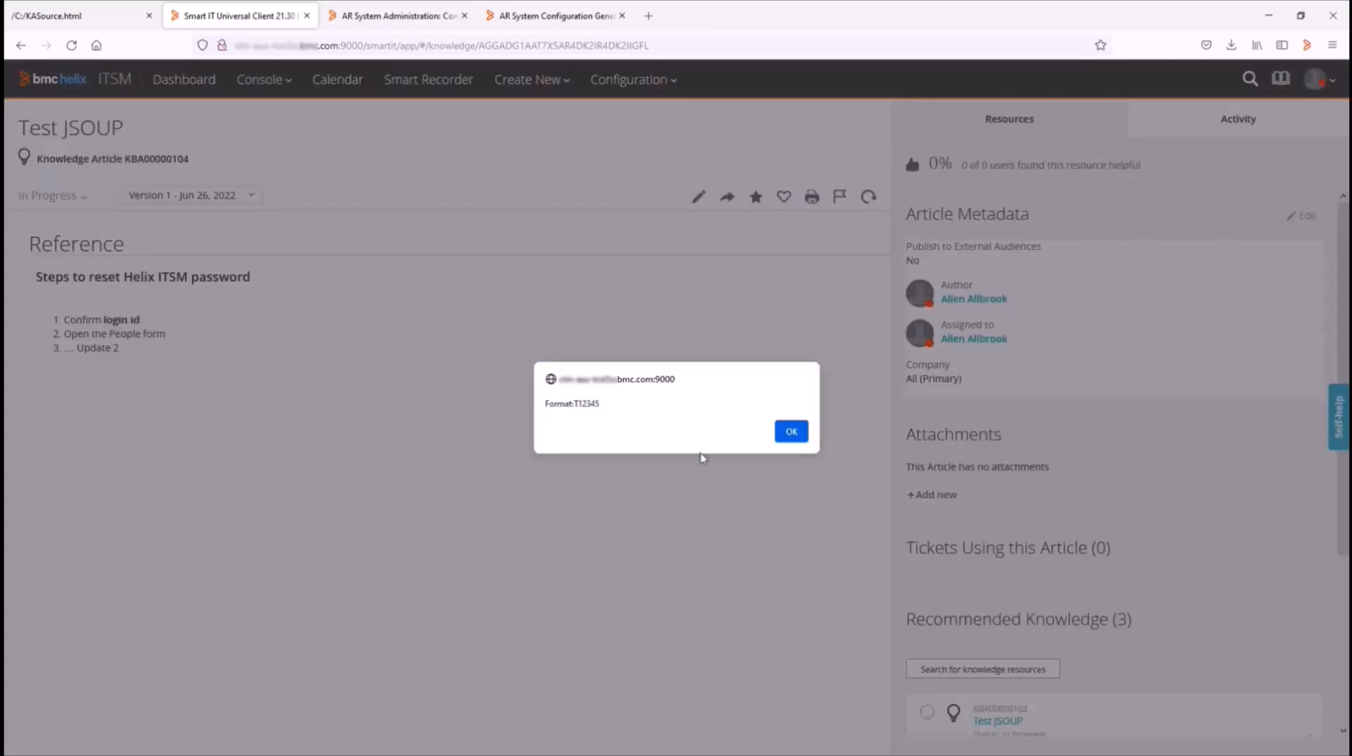
{"action": "left_click", "coordinate": [792, 431]}
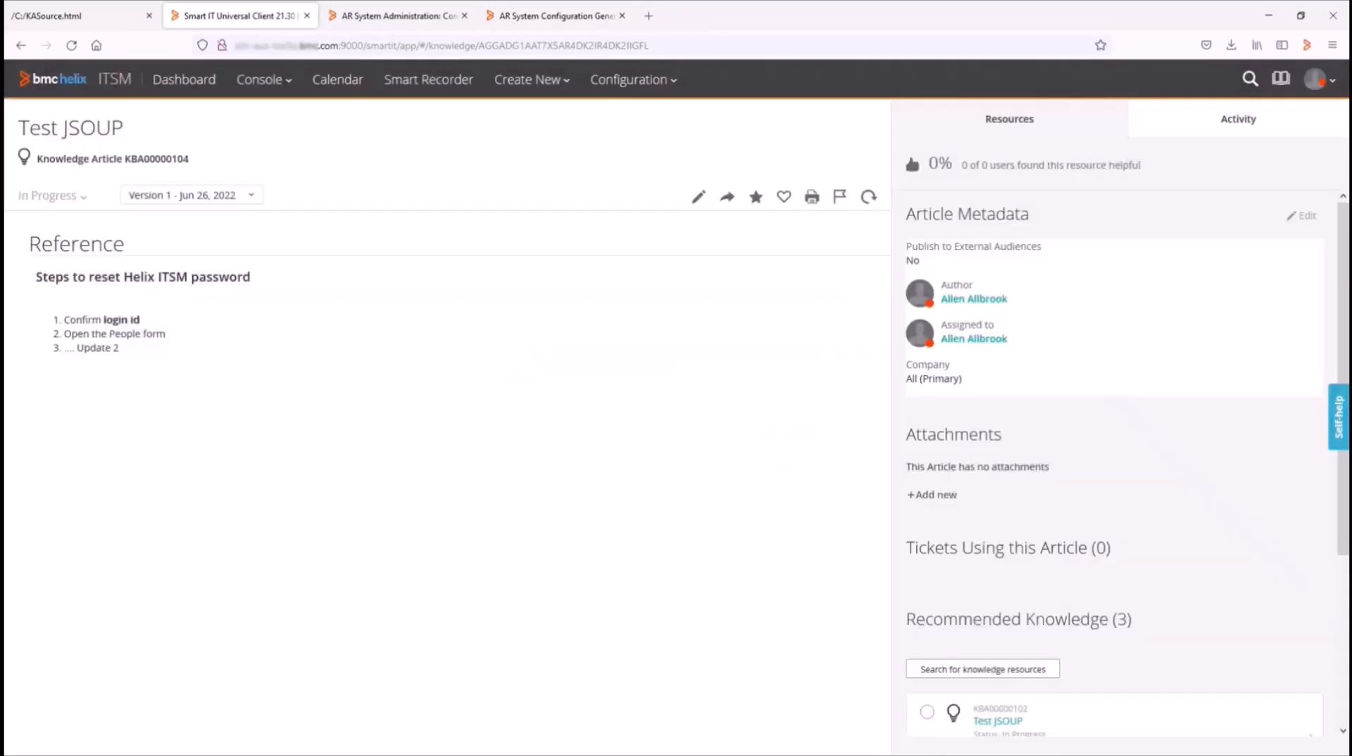